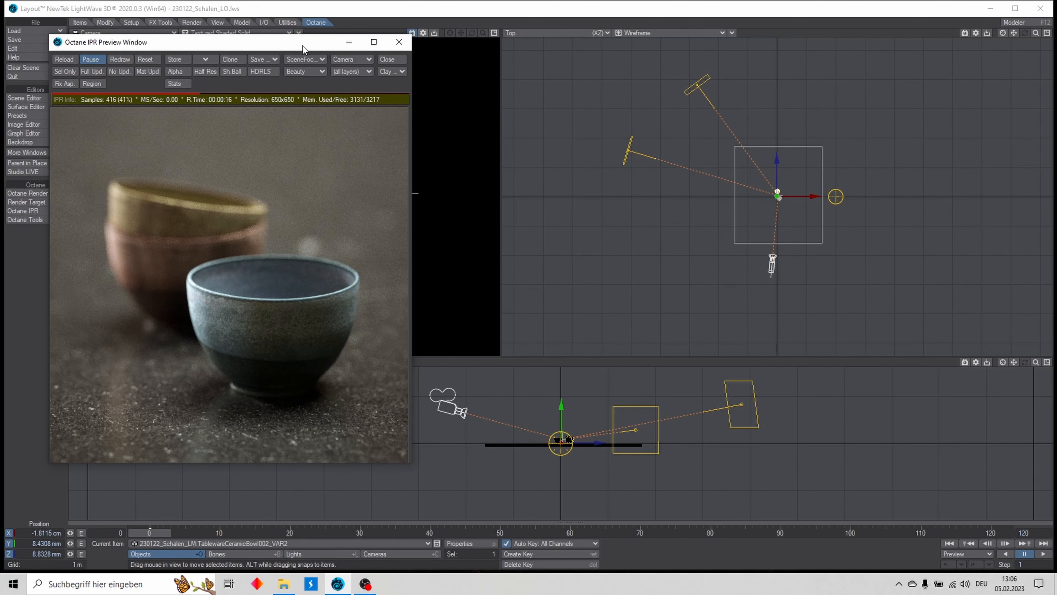
Open the Octane render target in the node editor and arrange its window beside the IPR preview
left_click_drag(300, 44, 444, 65)
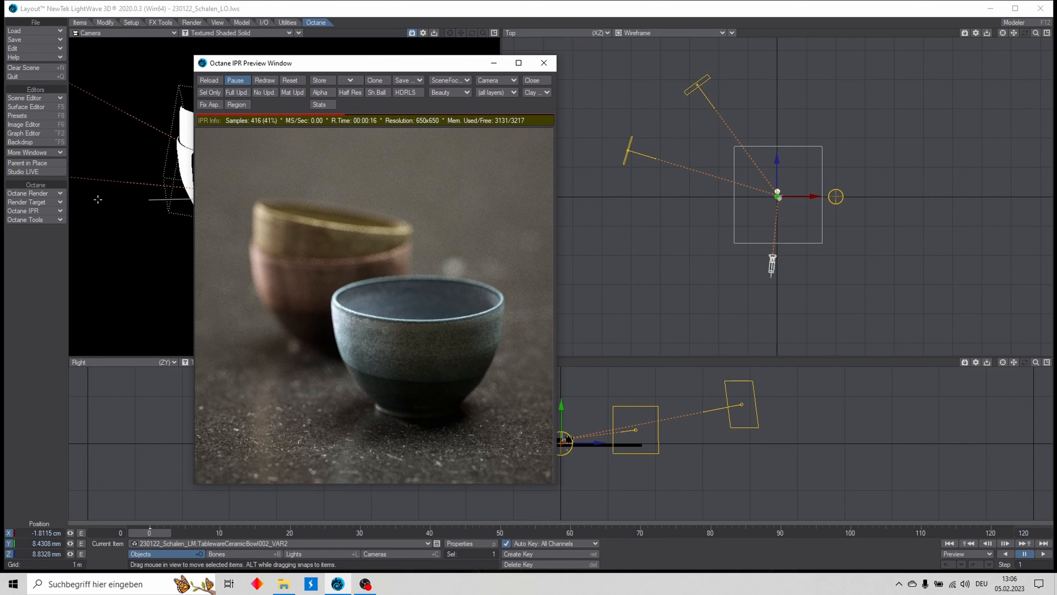
left_click(34, 205)
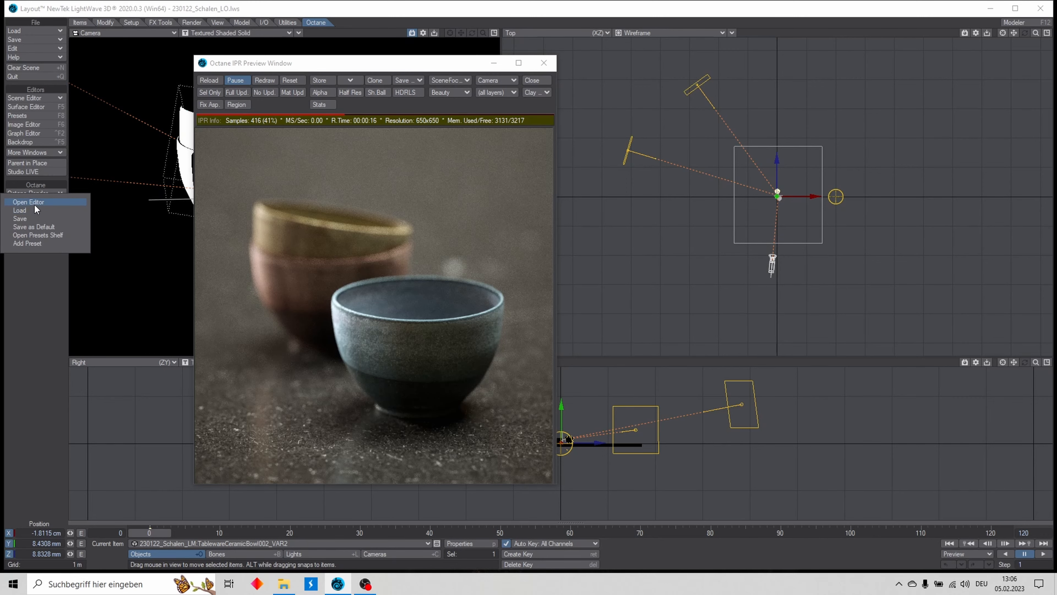
left_click(35, 204)
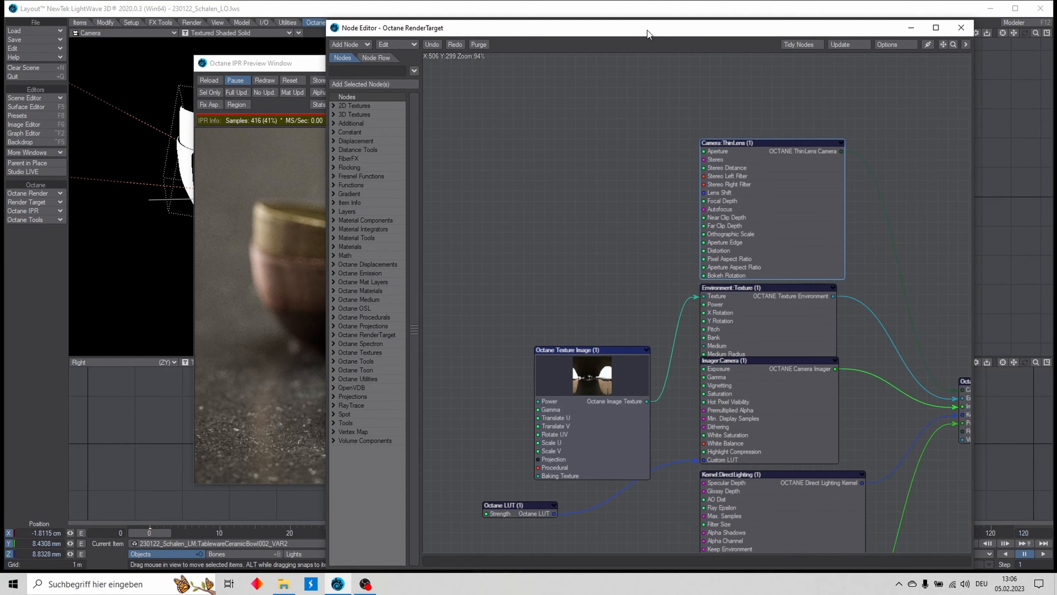
left_click_drag(649, 28, 580, 13)
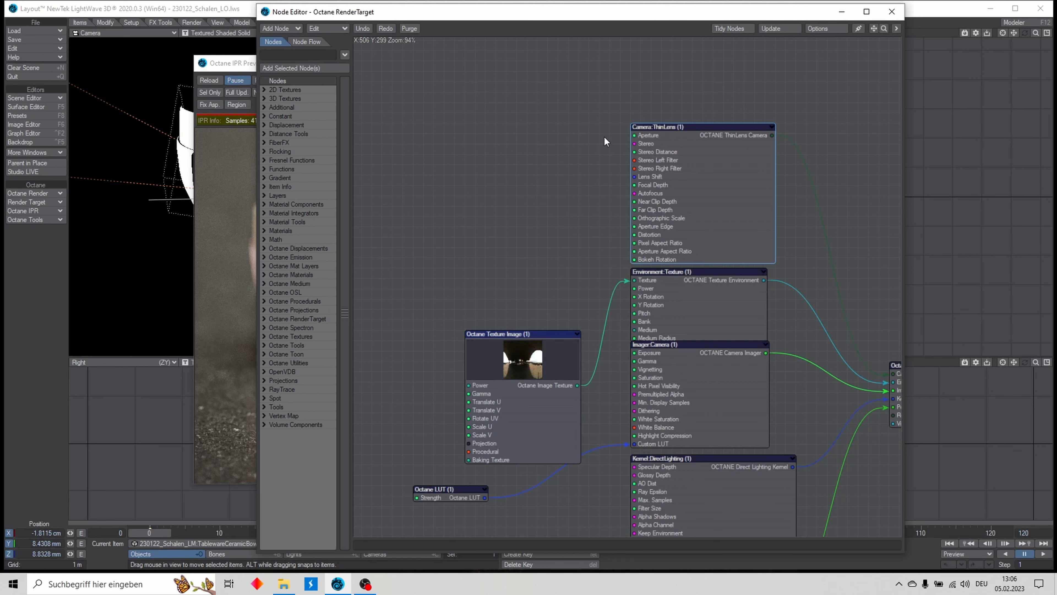
Expand the Octane RenderTarget category in the node list and bring the whole render target network into view
scroll(768, 129, "down", 10)
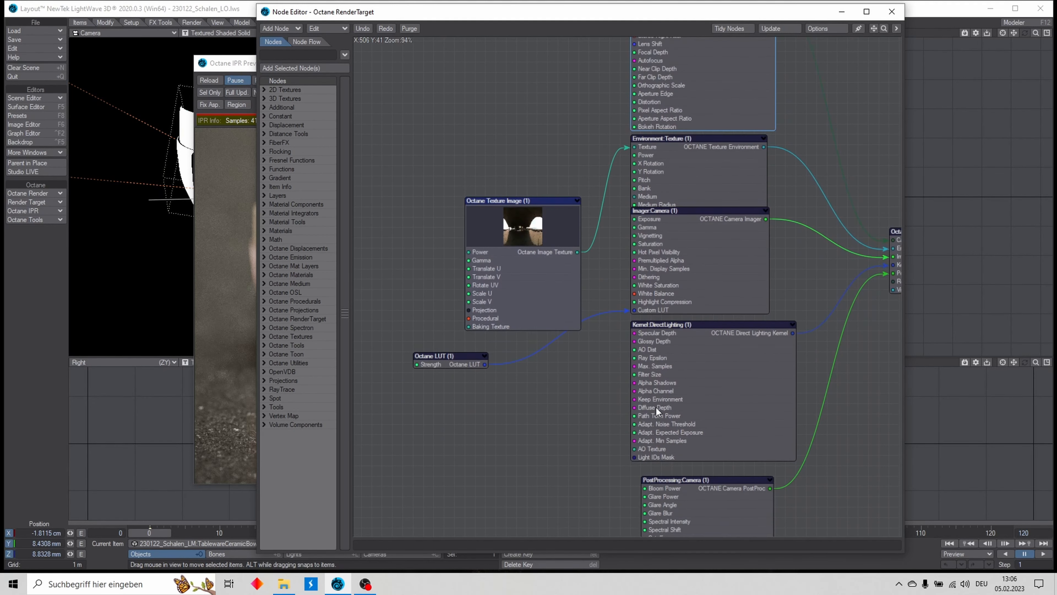
scroll(687, 396, "up", 3)
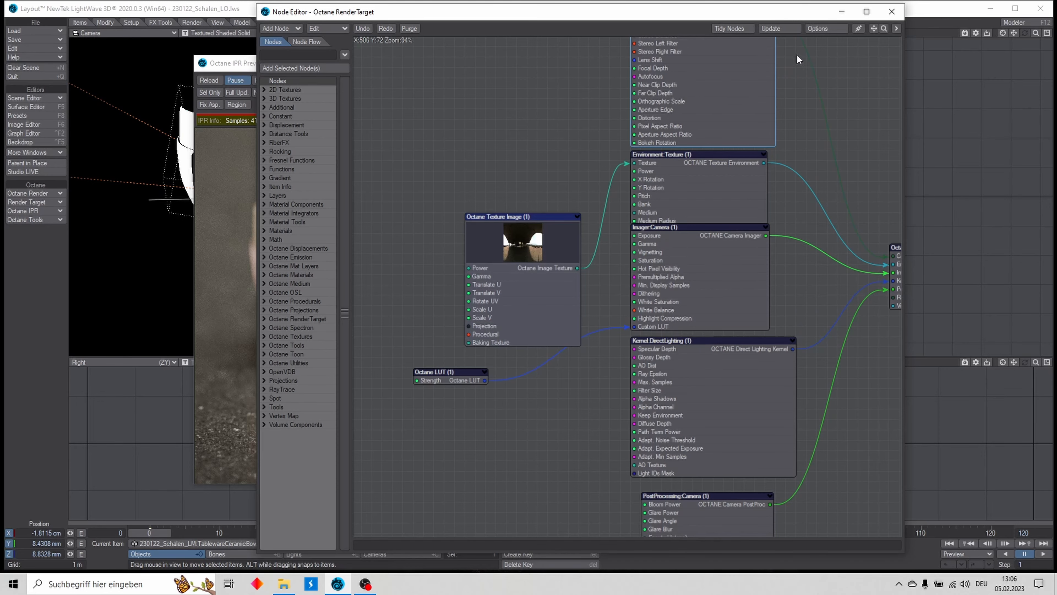
double_click(807, 11)
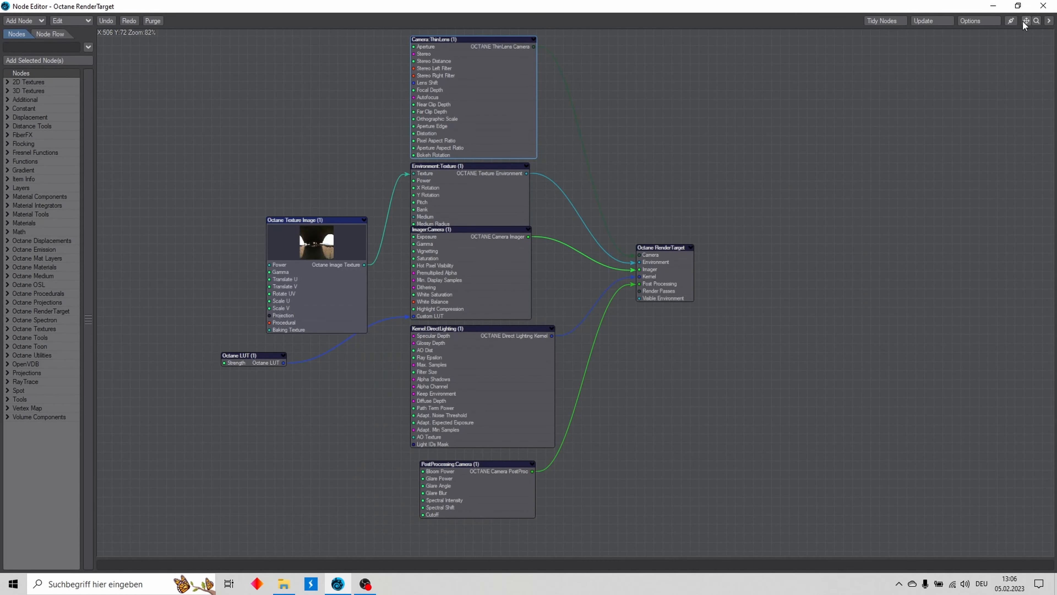
mouse_move(1027, 22)
left_mouse_down()
mouse_move(1056, 31)
mouse_move(1037, 20)
left_mouse_up()
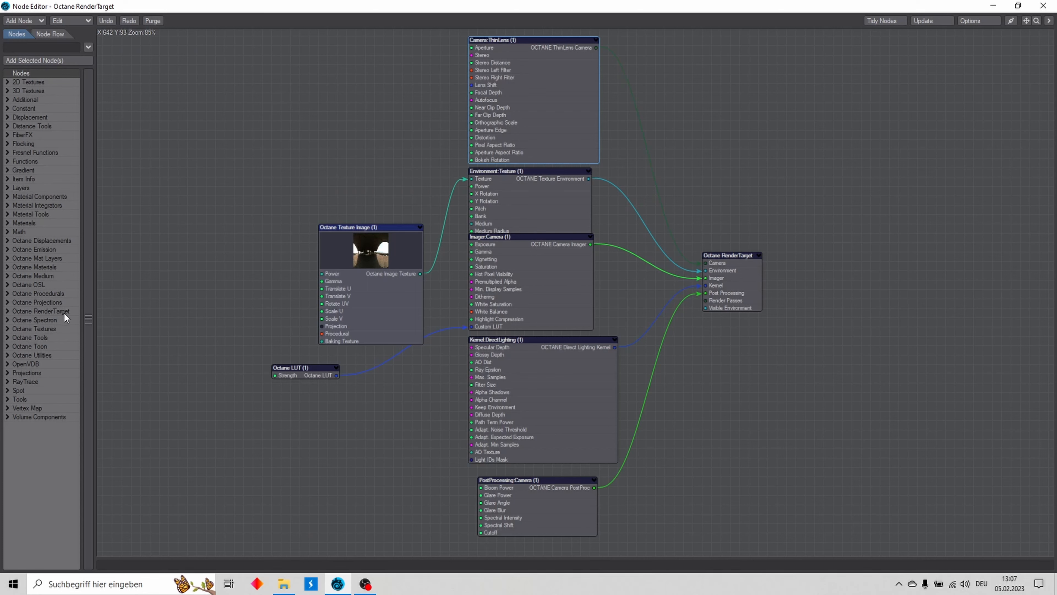
left_click(8, 312)
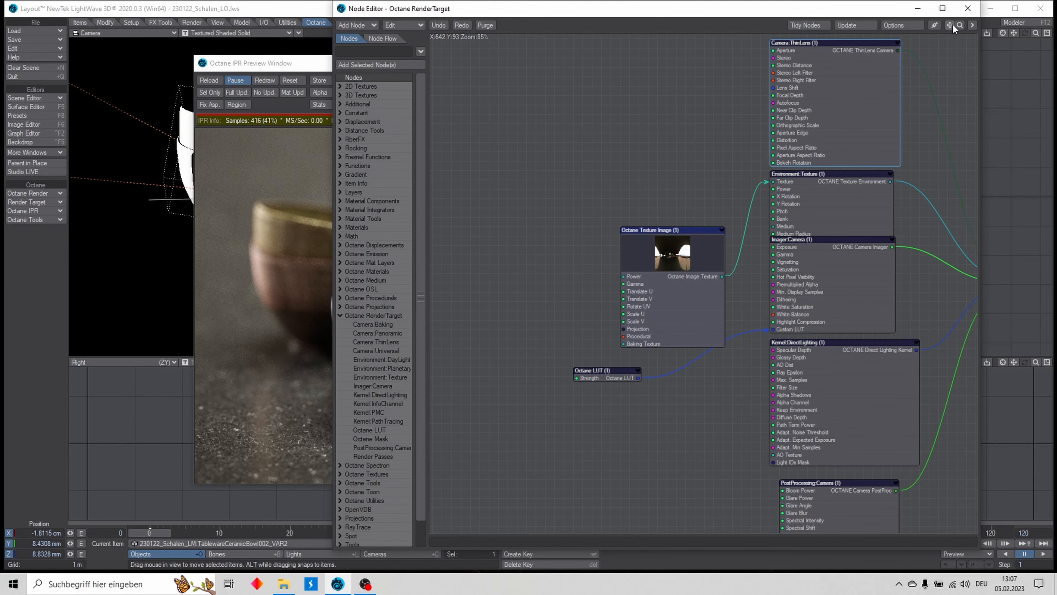
left_click_drag(959, 25, 747, 47)
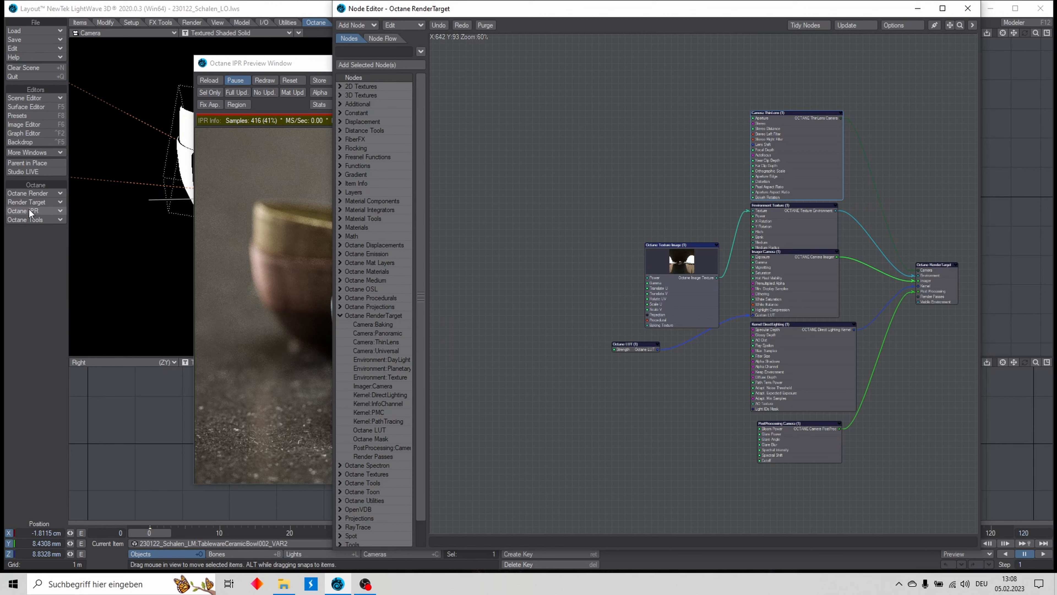
Look over the Imager Camera, Direct Lighting Kernel and PostProcessing Camera nodes connected to the render target
left_click(39, 203)
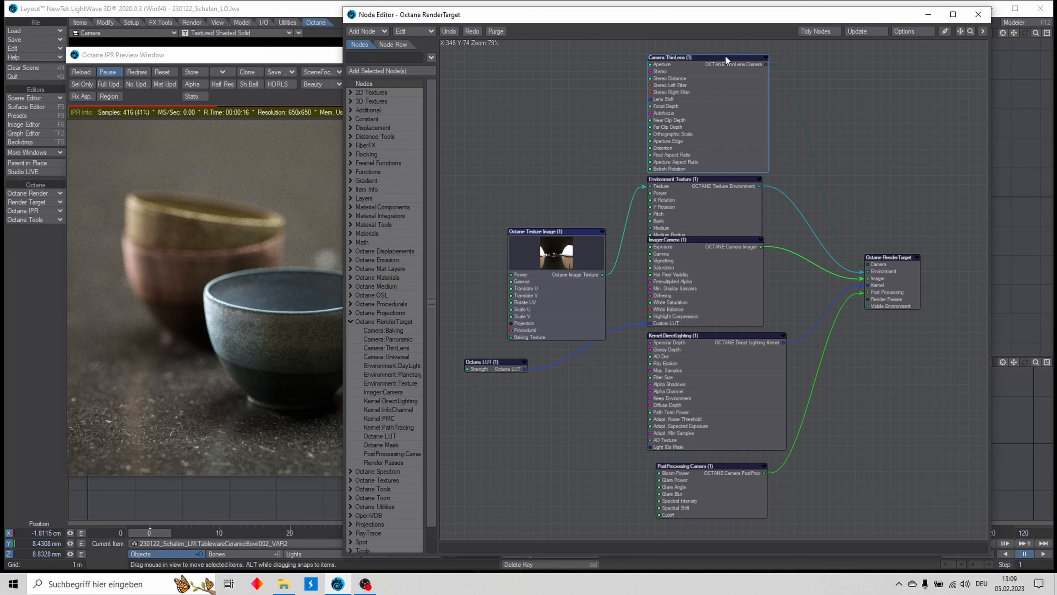
left_click(676, 242)
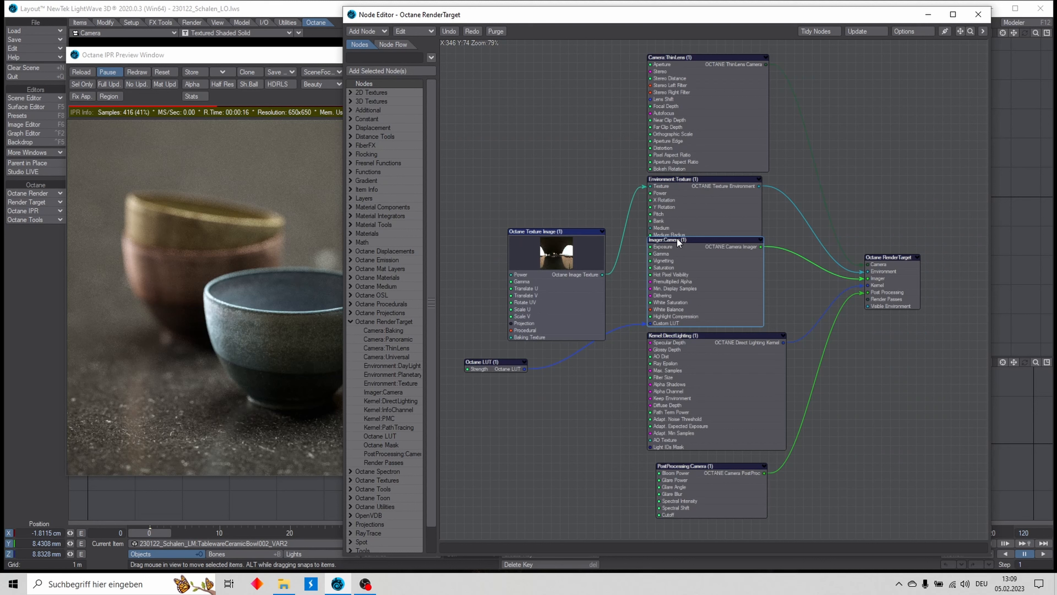
left_click(683, 336)
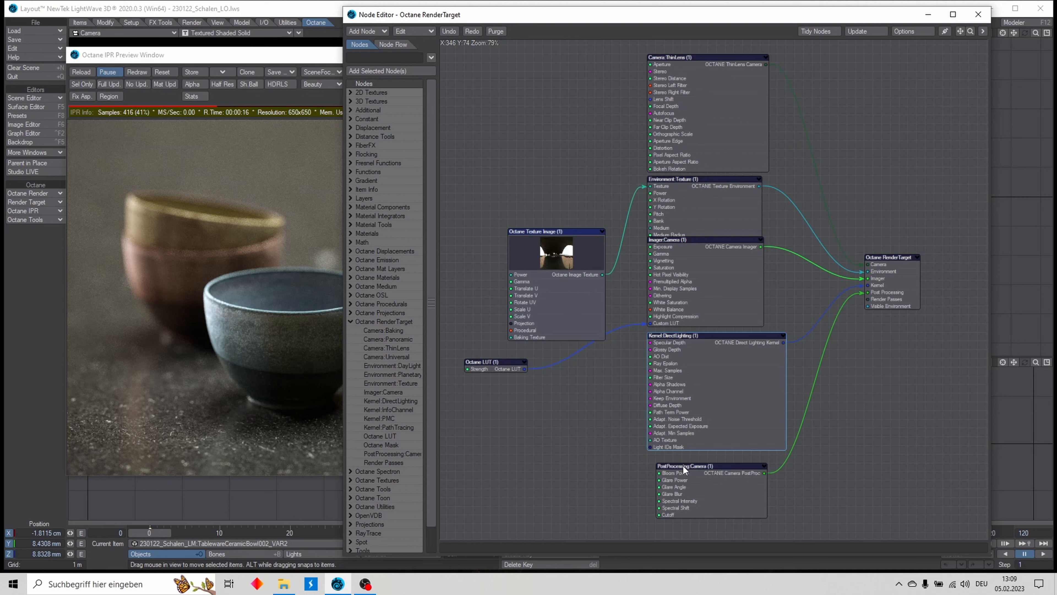
left_click(698, 466)
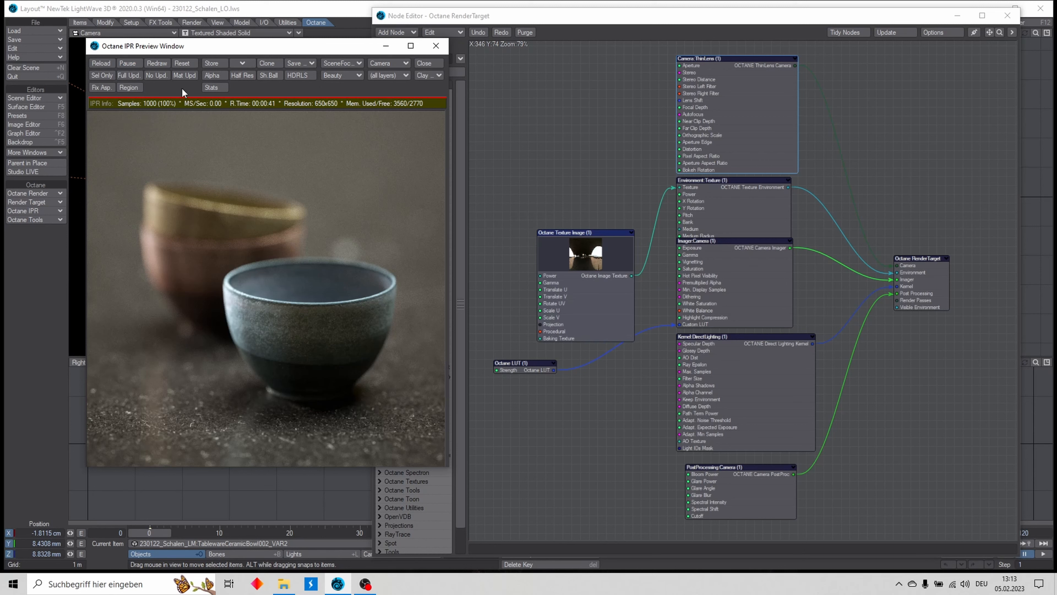
Open the ThinLens camera node's settings and set its aperture to 0
double_click(711, 58)
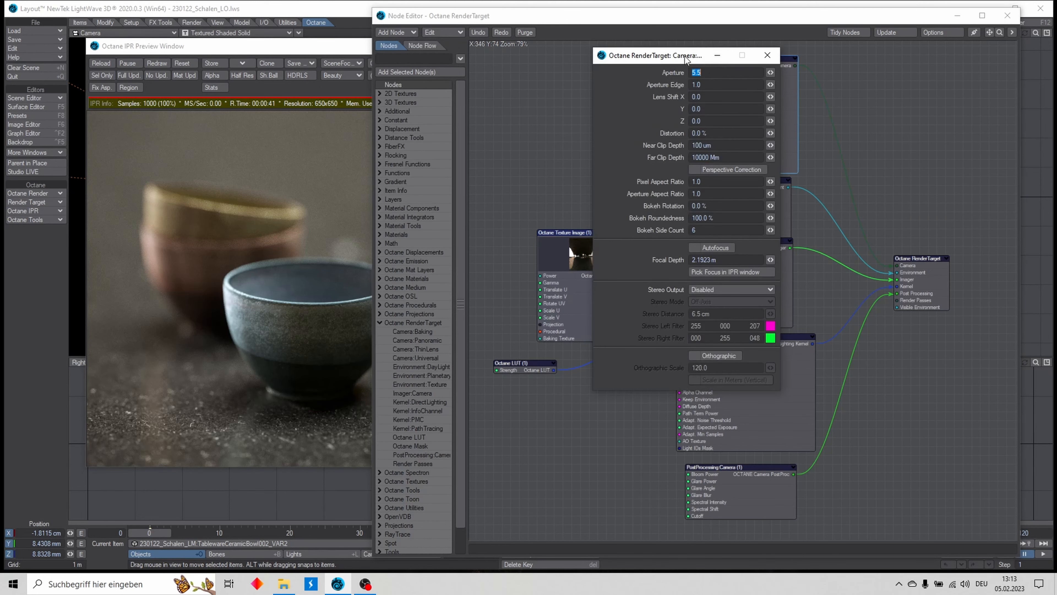
left_click_drag(686, 59, 644, 66)
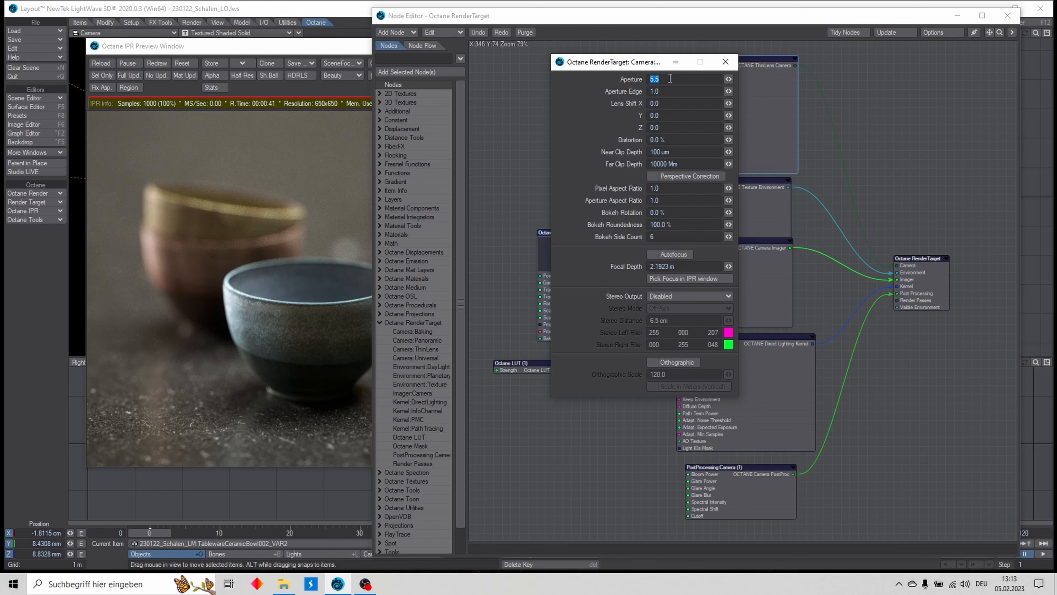
type("0")
key("Tab")
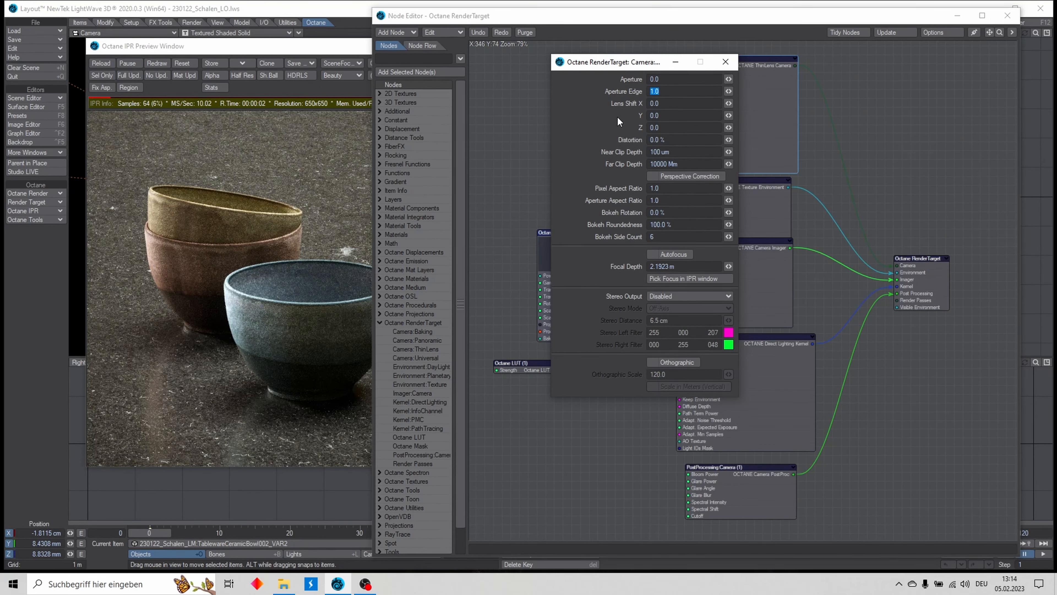
Set the ThinLens camera's aperture to 3.5
key("shift+Tab")
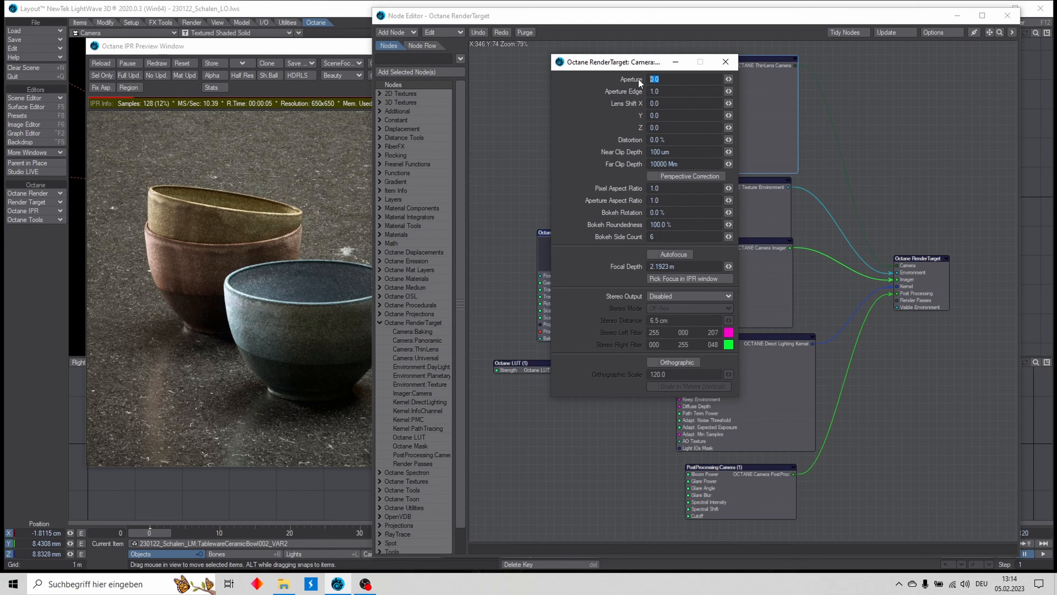
type("3.5")
key("Tab")
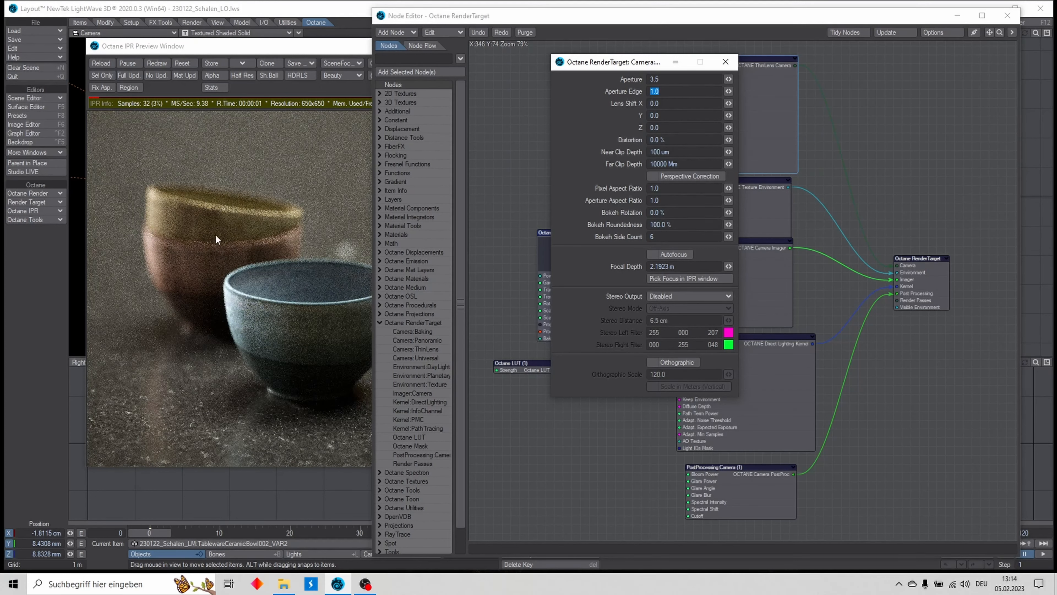
Turn the ThinLens camera's autofocus on and back off to compare its effect in the IPR preview
left_click(329, 49)
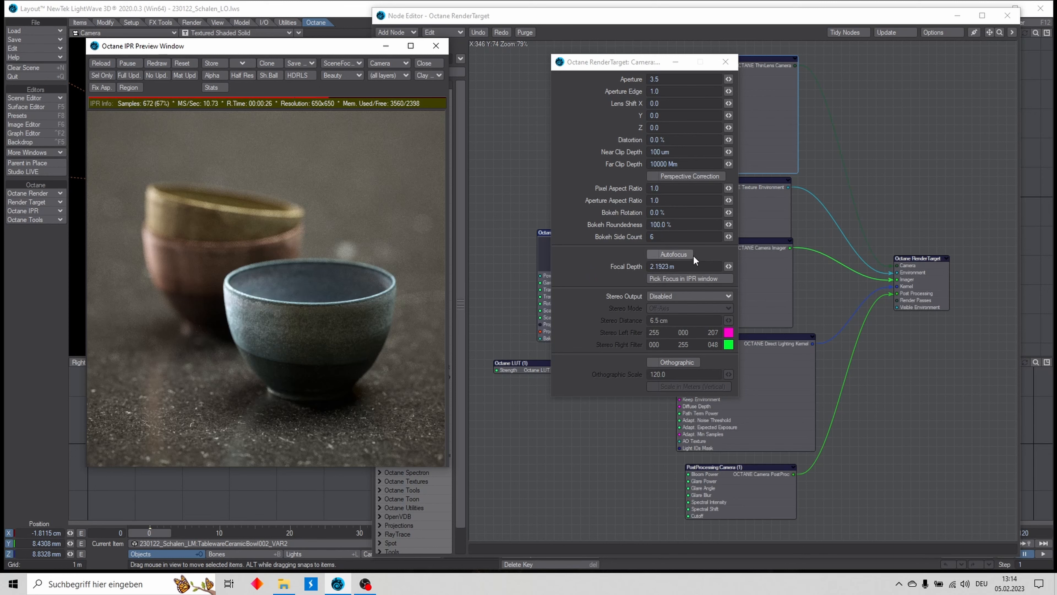
left_click(653, 254)
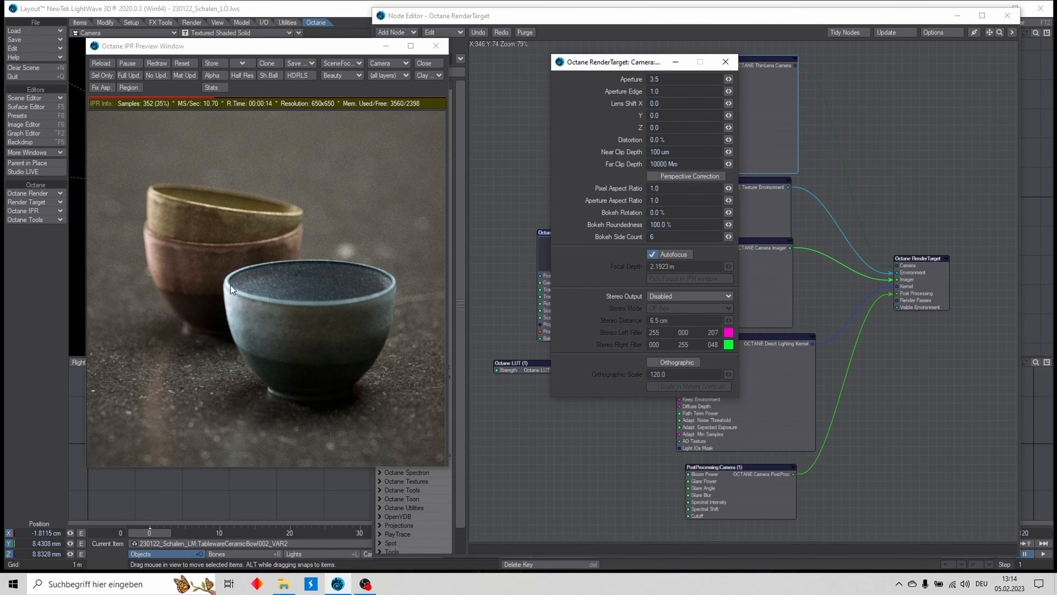
left_click(651, 255)
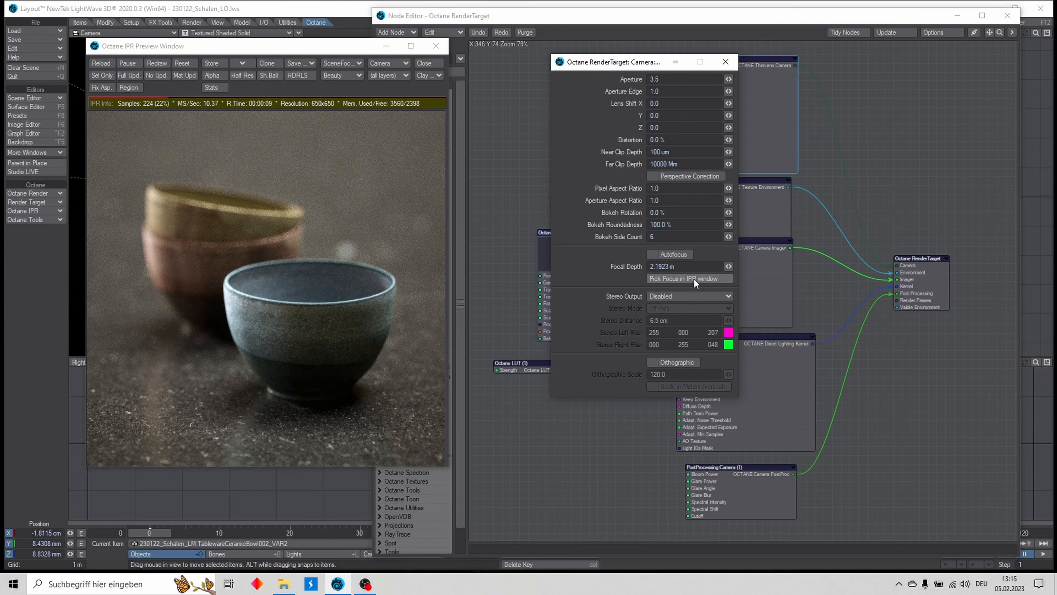
Pick the camera focus in the IPR preview on the rear stacked bowls, and again on the floor in the foreground
left_click(191, 213)
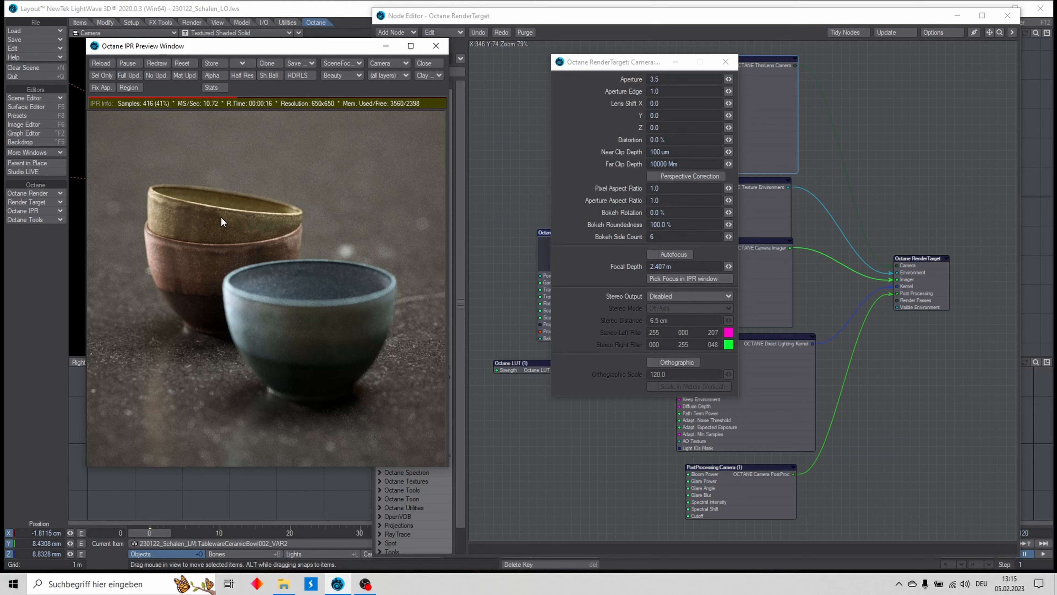
left_click(697, 278)
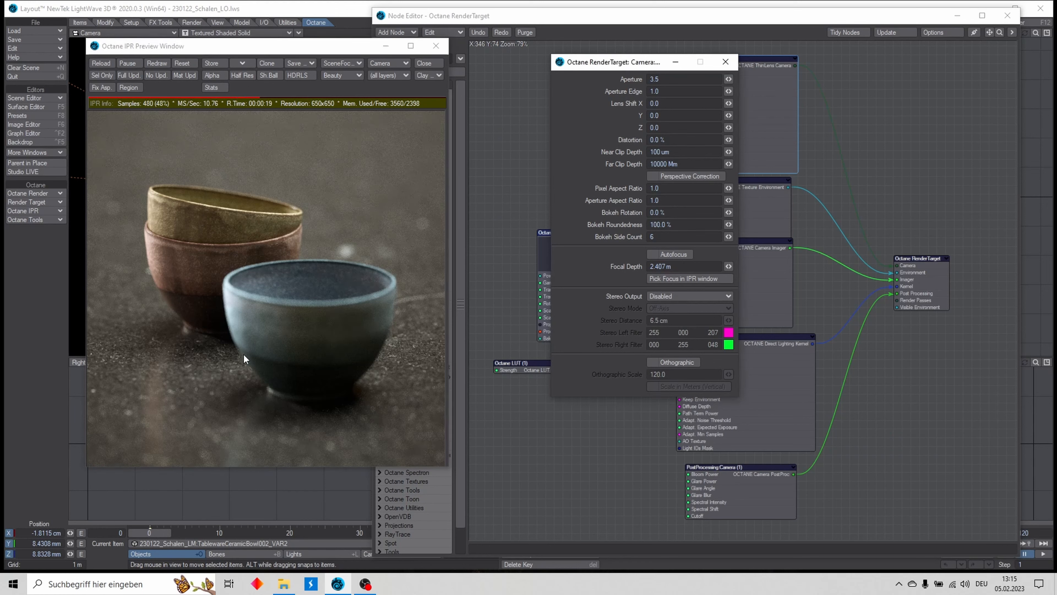
left_click(172, 424)
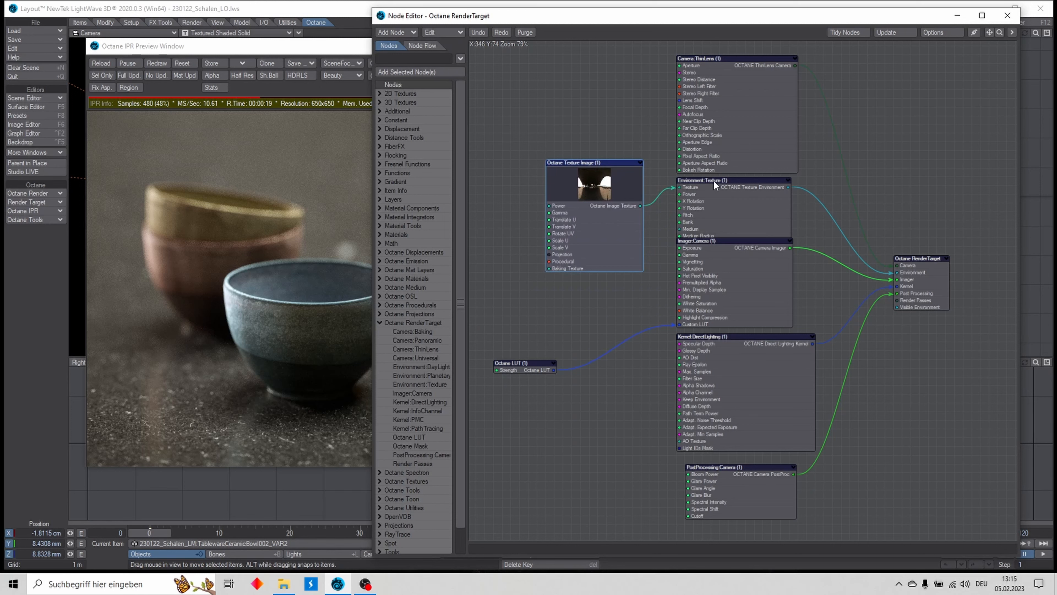
Open the Environment Texture node's settings and set its heading rotation to 90°
double_click(719, 182)
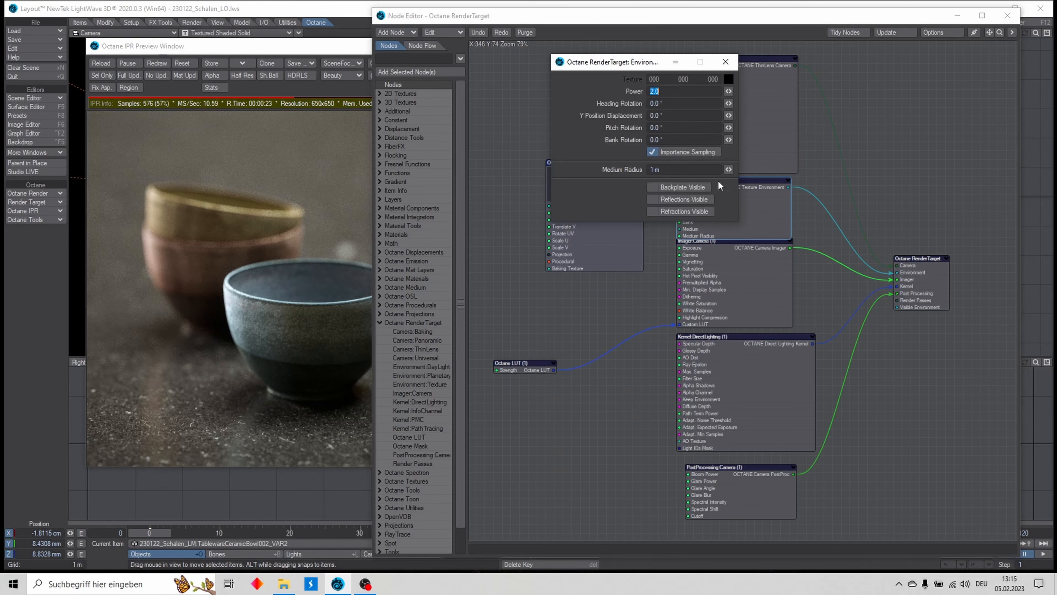
left_click_drag(641, 64, 640, 111)
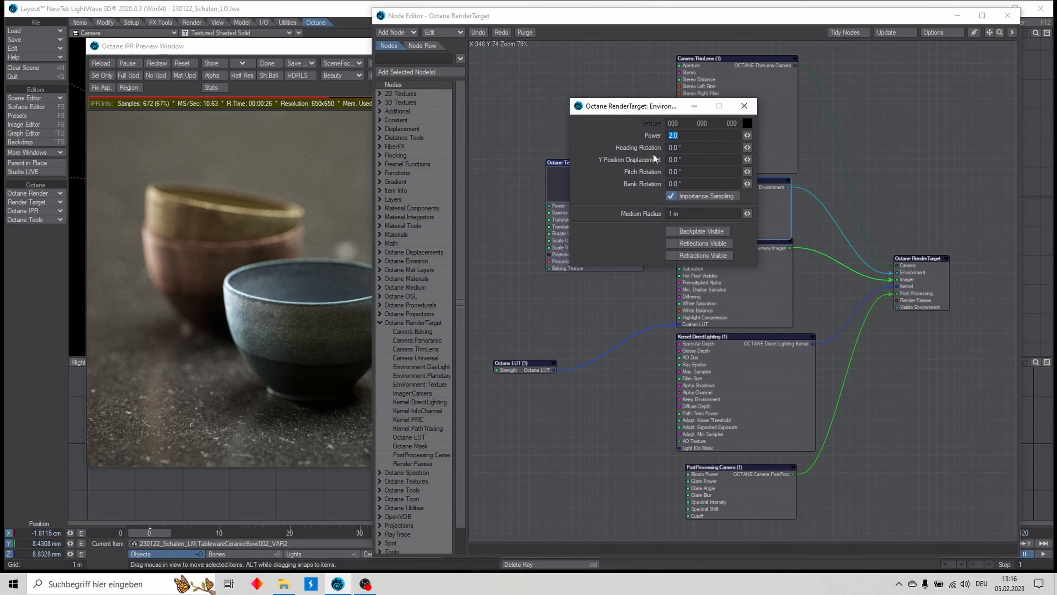
left_click(694, 145)
type("90")
key("Tab")
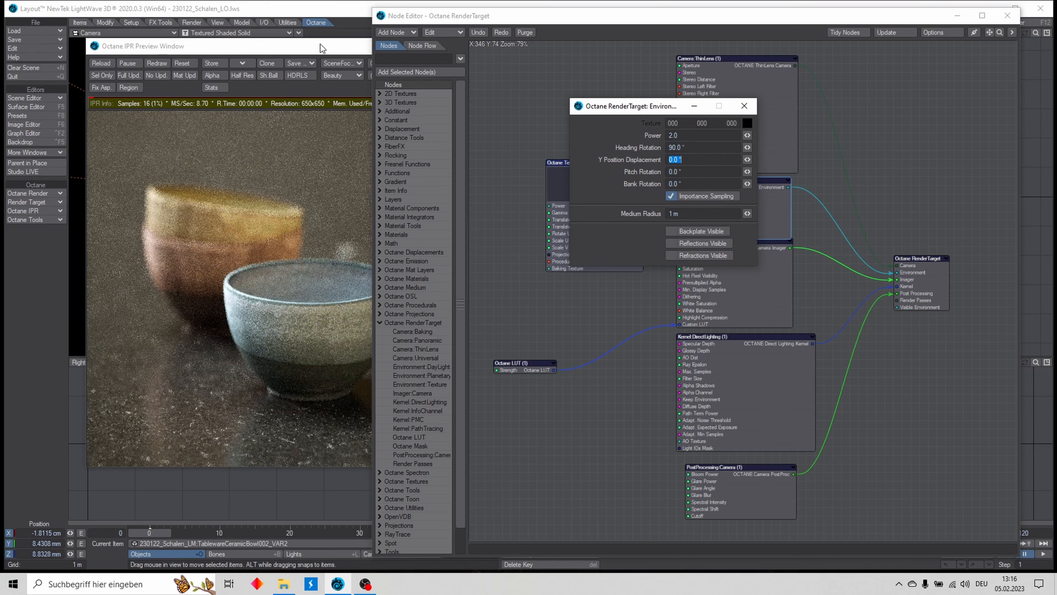
Check the rotated lighting in the IPR preview and set the environment's heading rotation to 0°
left_click(320, 46)
left_click(656, 147)
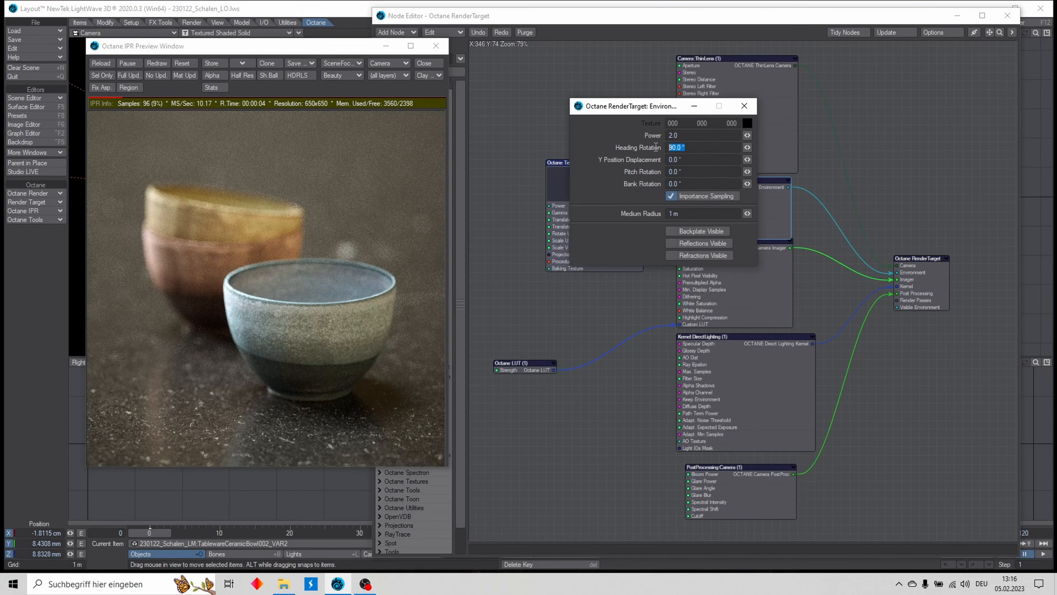
type("0")
key("Tab")
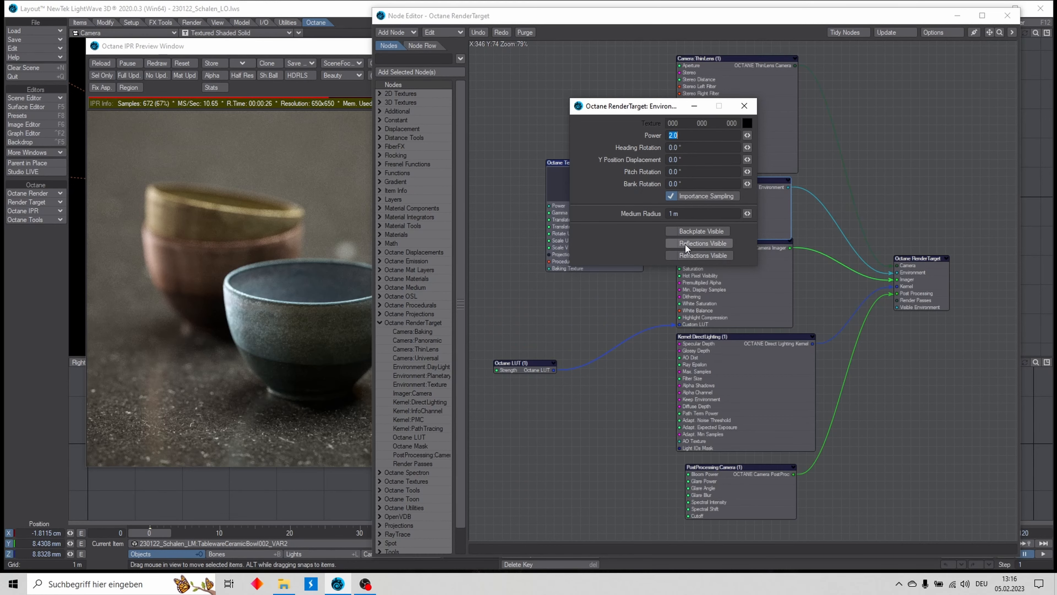
Enable Backplate Visible, Reflections Visible and Refractions Visible for the environment texture
left_click(672, 232)
left_click(671, 242)
left_click(670, 256)
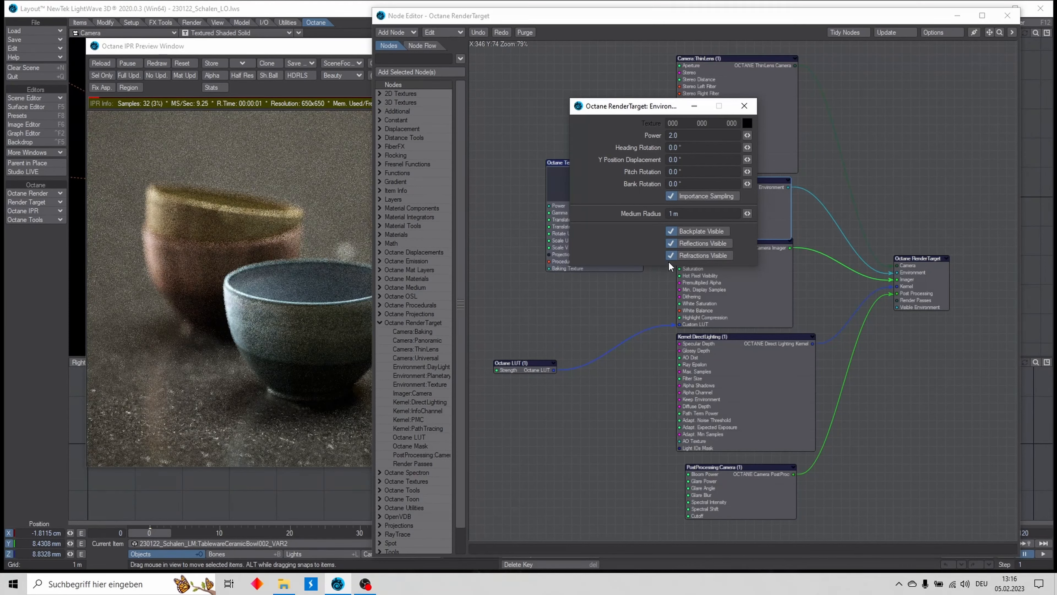
Open the Imager Camera node's settings and set the exposure to 3
left_click(700, 243)
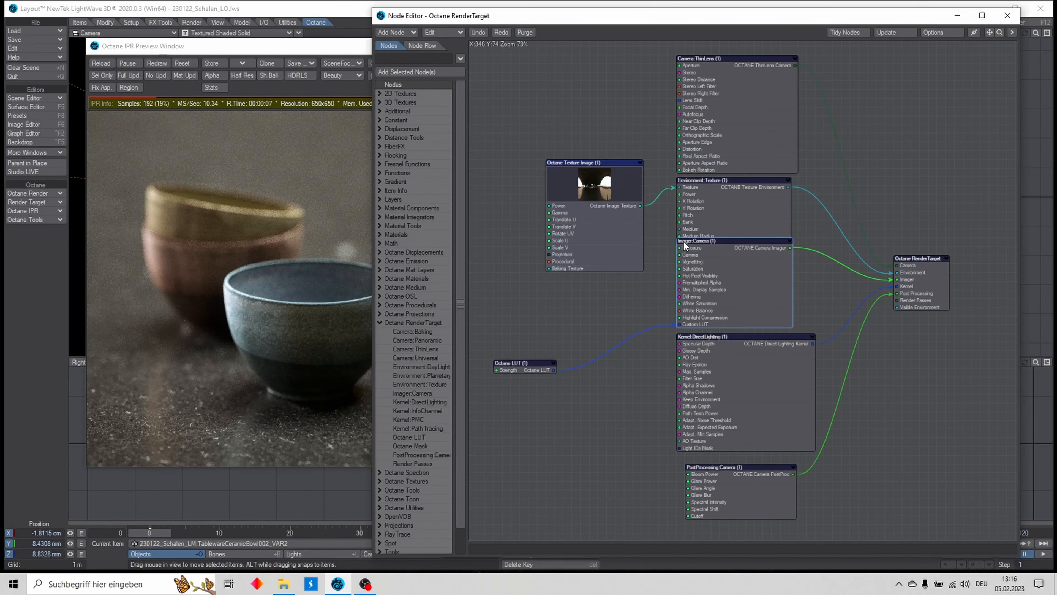
double_click(712, 242)
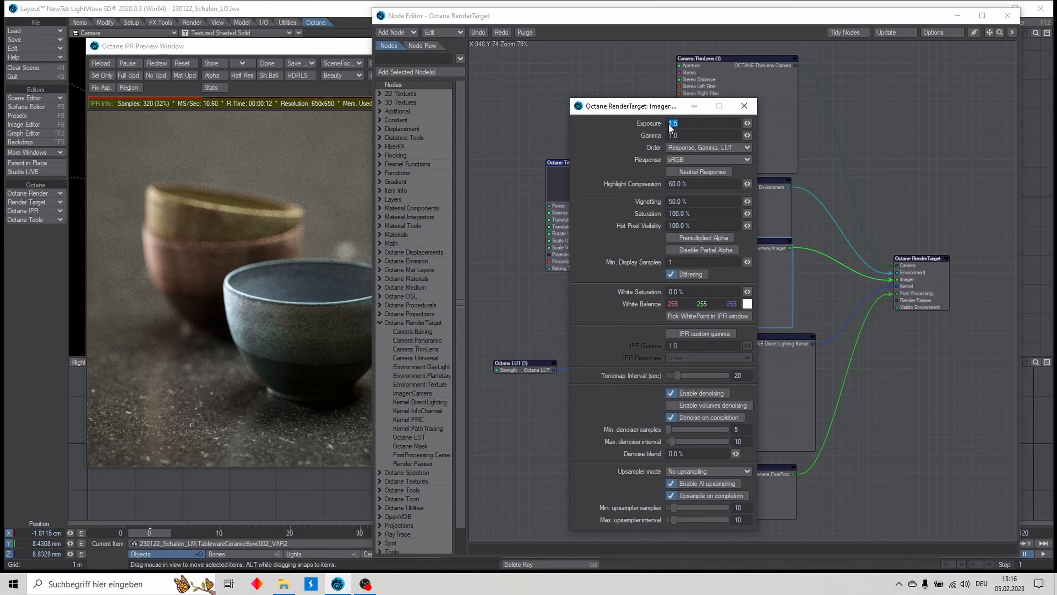
left_click_drag(650, 104, 592, 82)
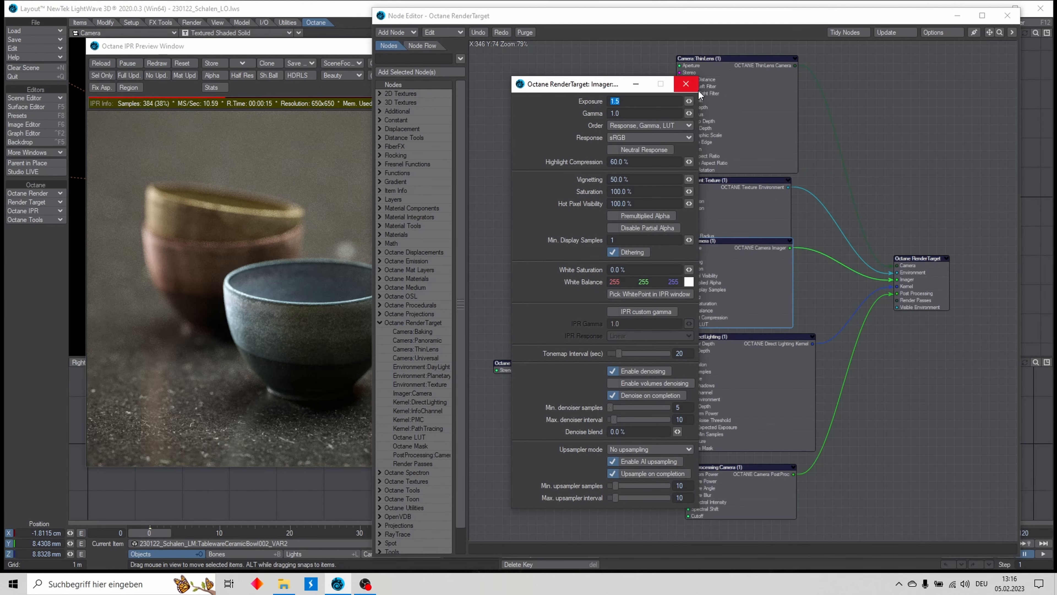
left_click(631, 99)
type("3")
key("Tab")
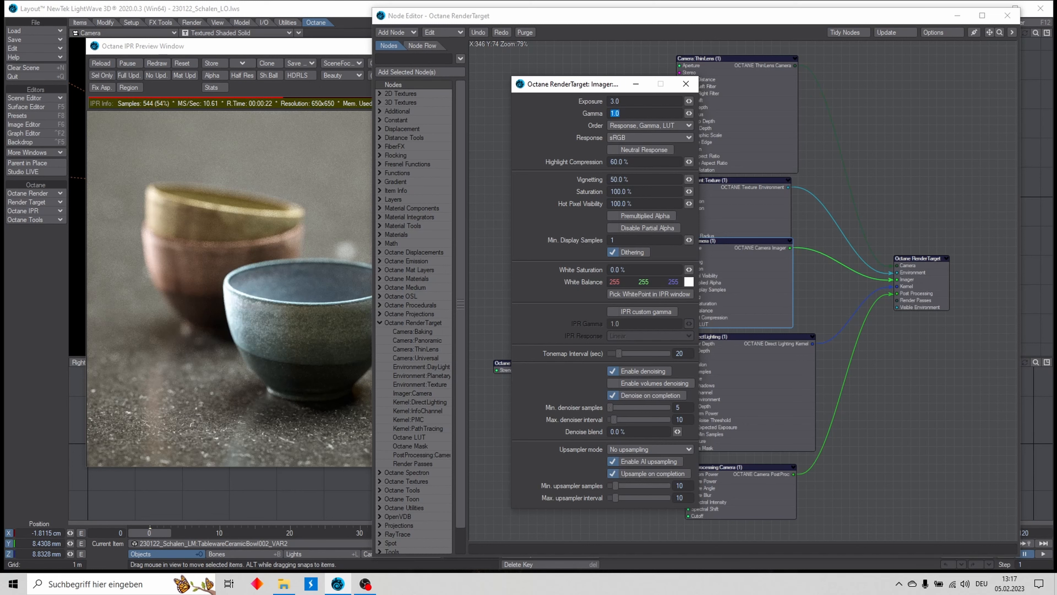
Set the Imager Camera node's exposure to 5
left_click_drag(588, 84, 680, 82)
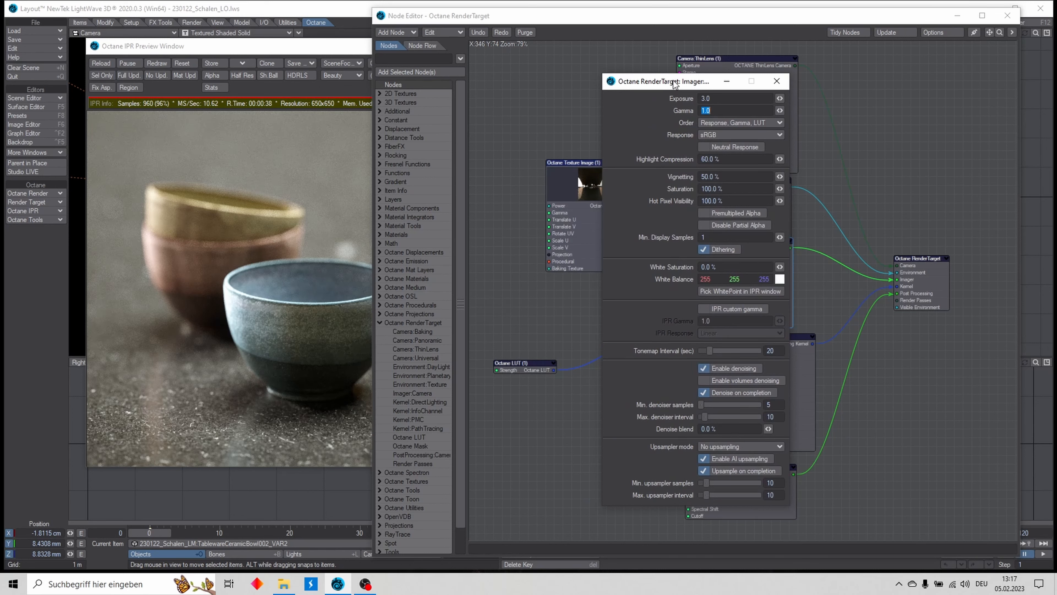
left_click_drag(673, 80, 550, 107)
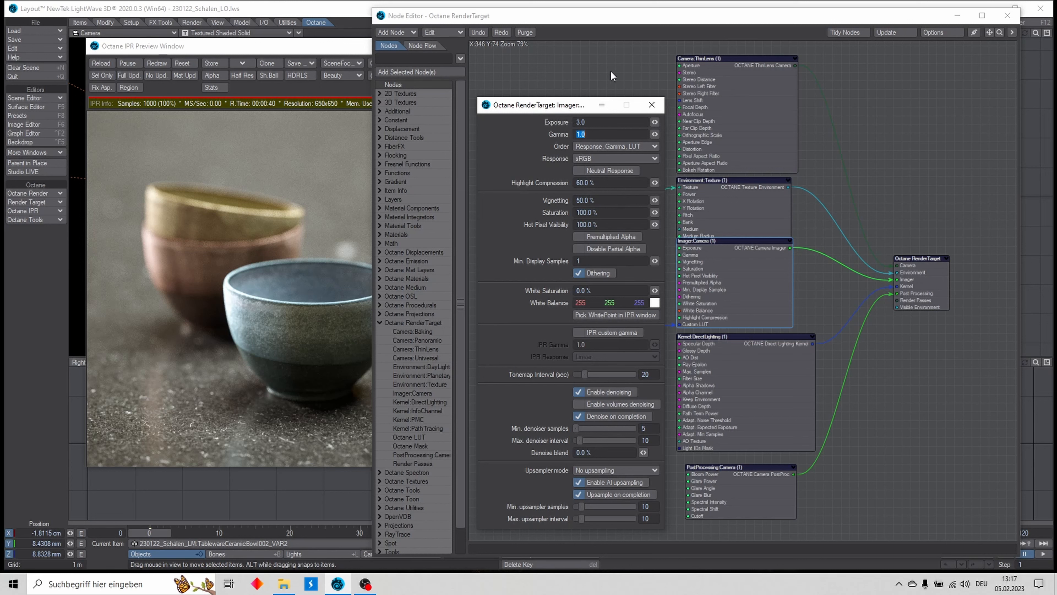
left_click_drag(545, 105, 593, 114)
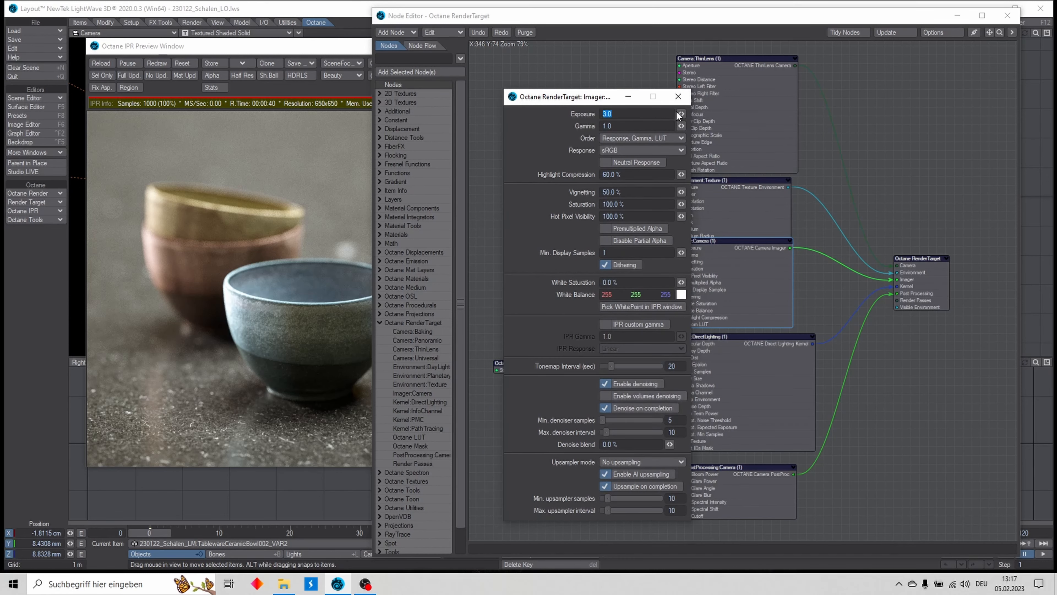
type("5")
key("Tab")
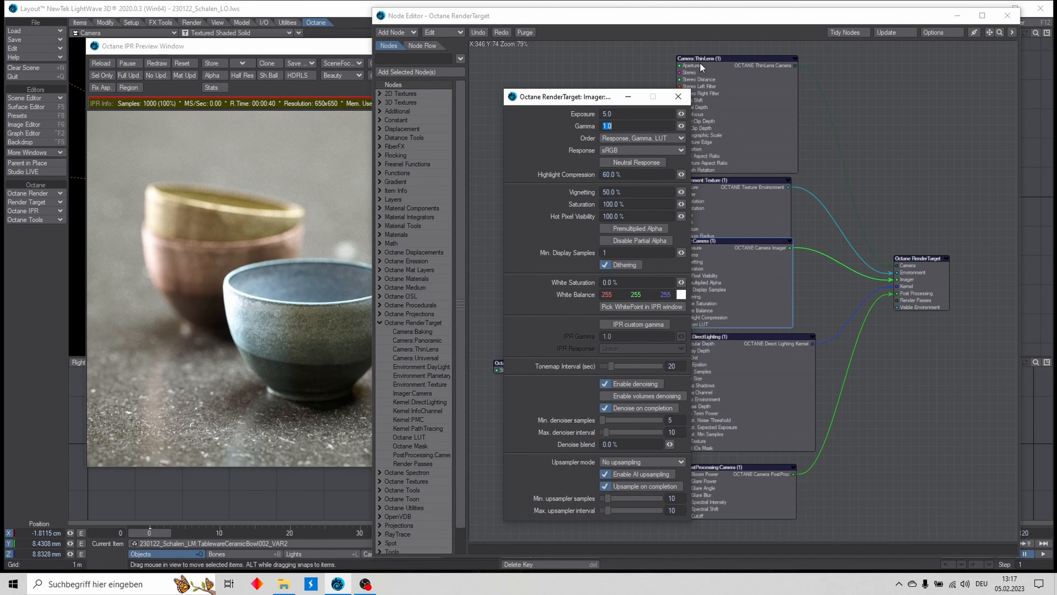
Open the Camera ThinLens node's settings, set the aperture to 8.5 and check the depth of field in the IPR preview
double_click(709, 58)
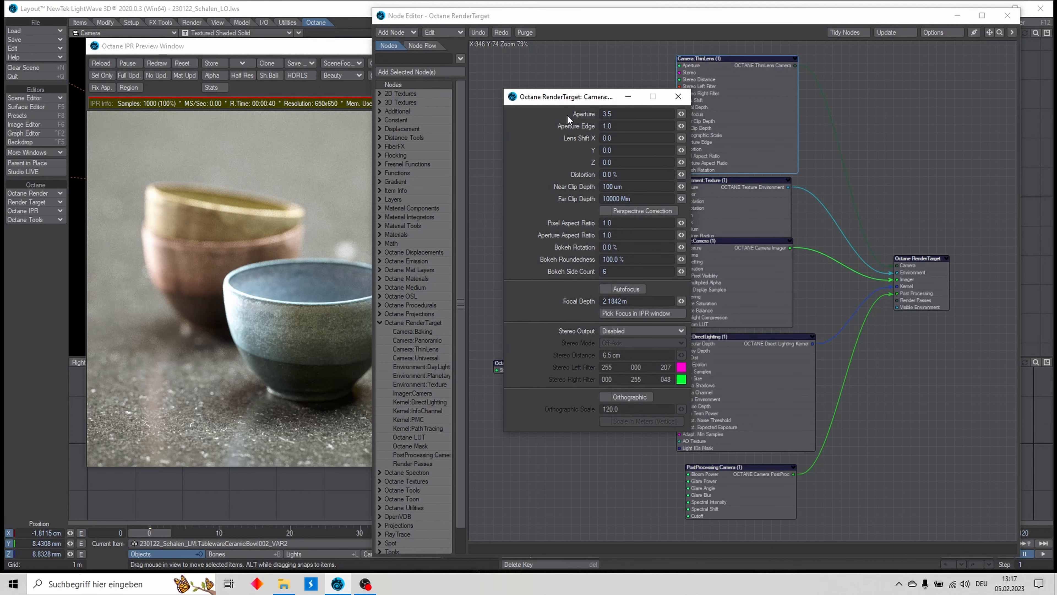
left_click(603, 113)
type("5")
key("Tab")
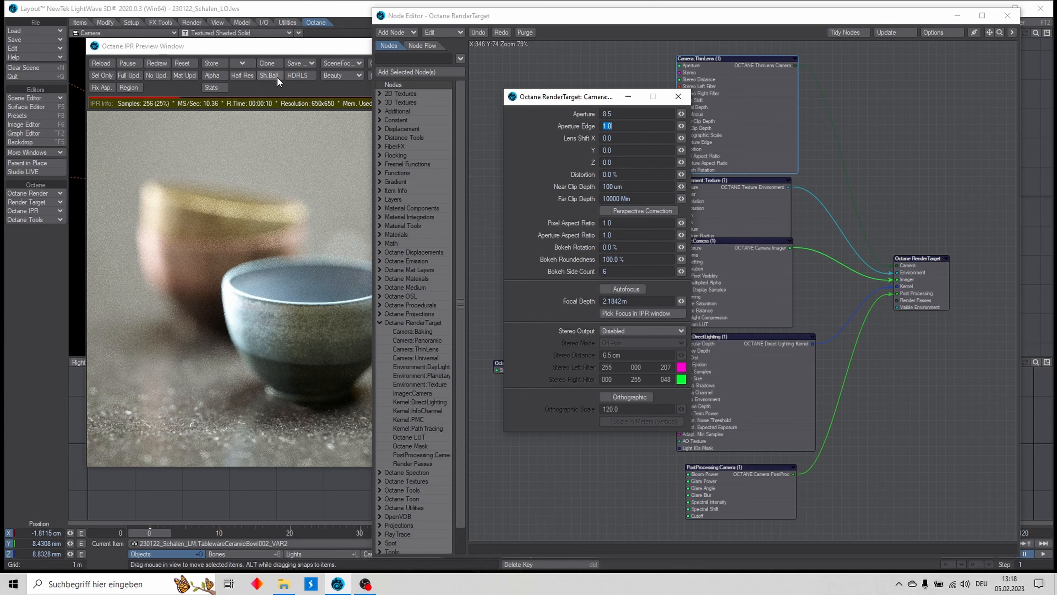
left_click(272, 47)
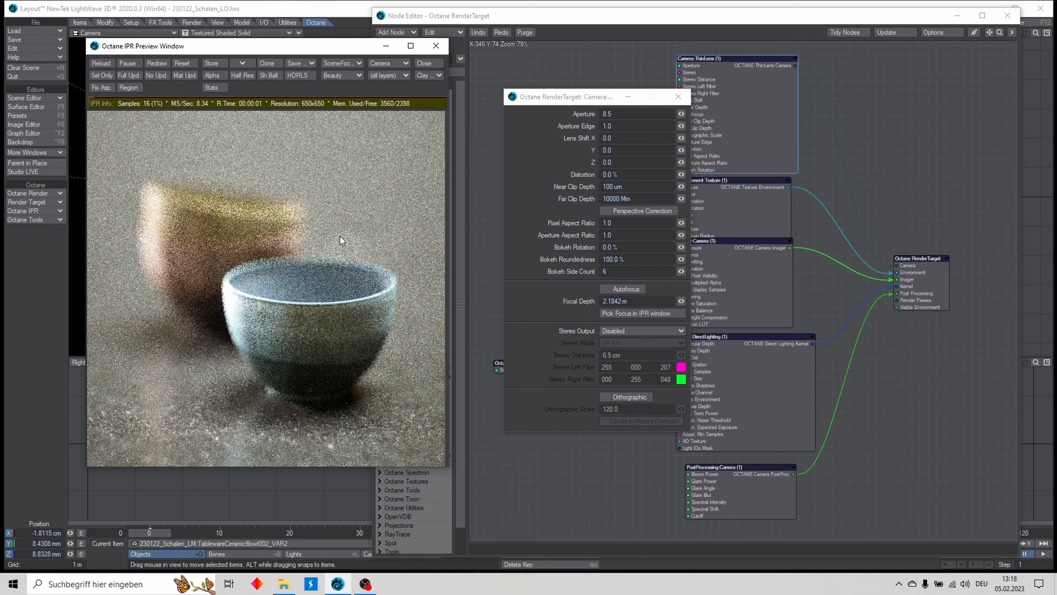
left_click(610, 97)
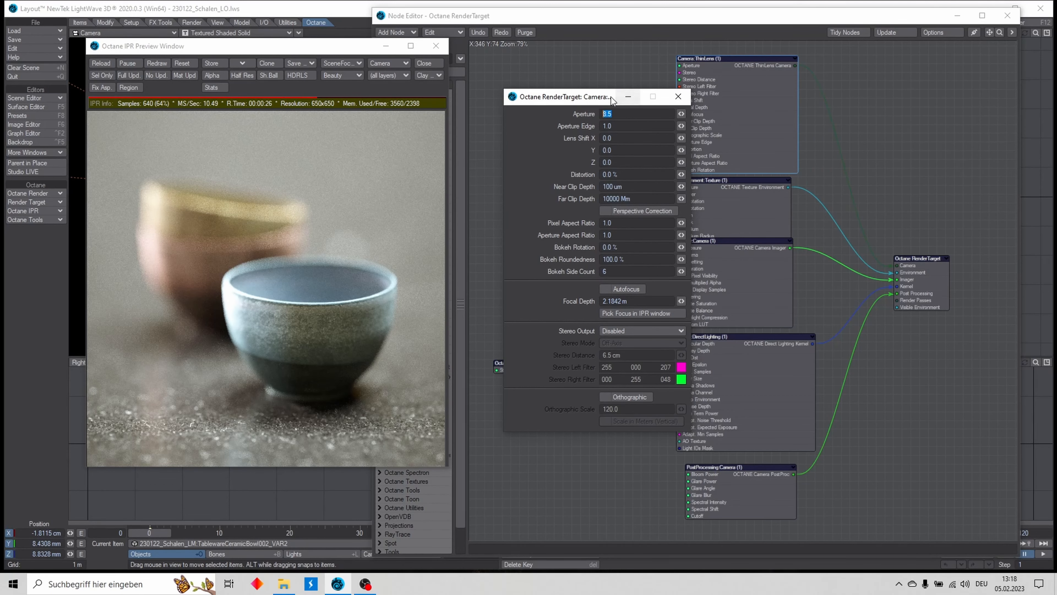
left_click_drag(612, 98, 568, 74)
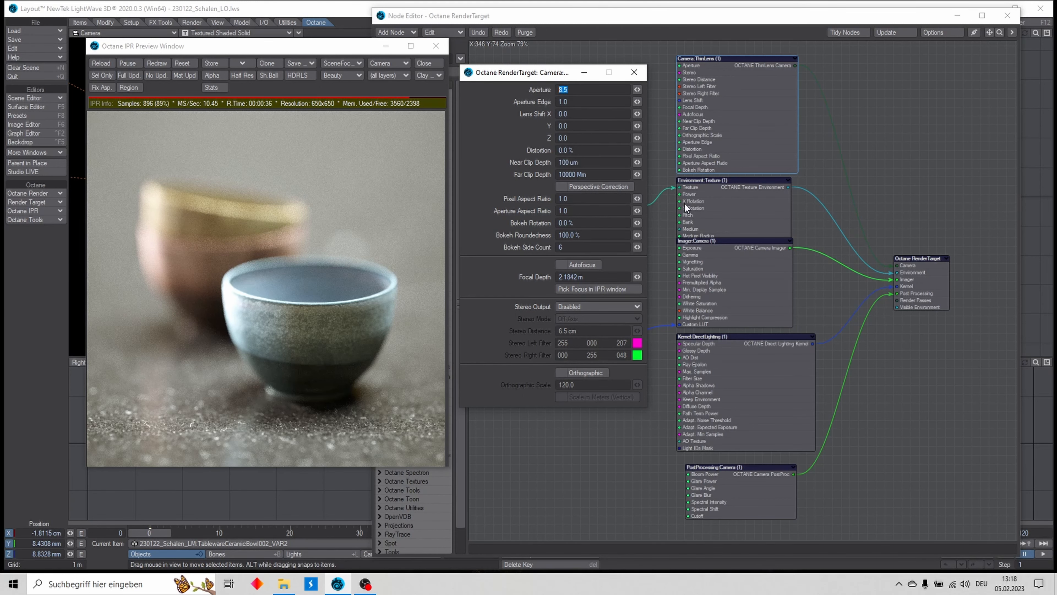
Reopen the Imager Camera node's settings, set the exposure to 3, check the IPR preview and close the settings
double_click(708, 241)
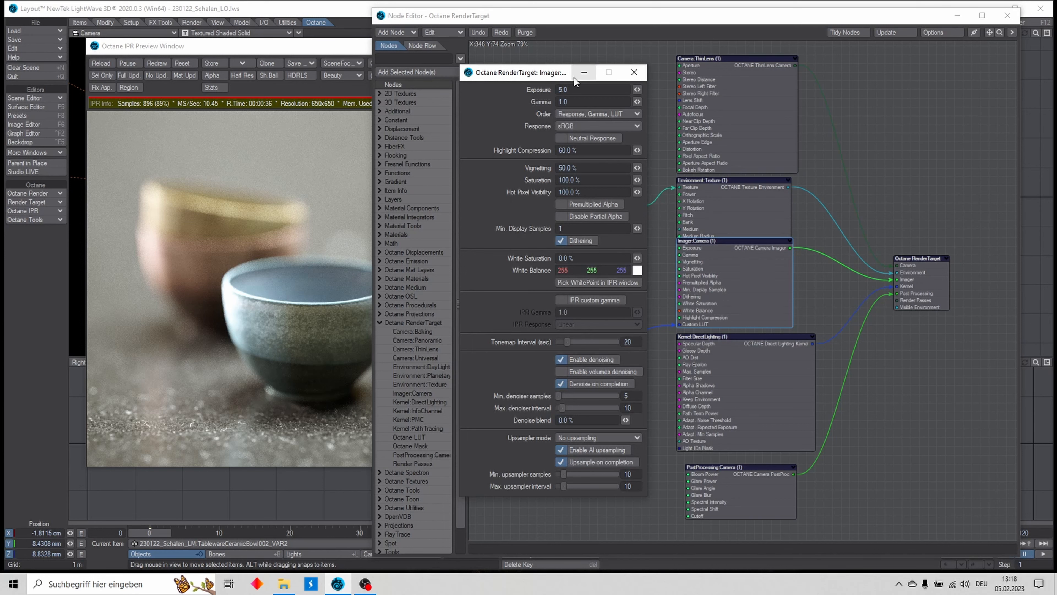
left_click(295, 45)
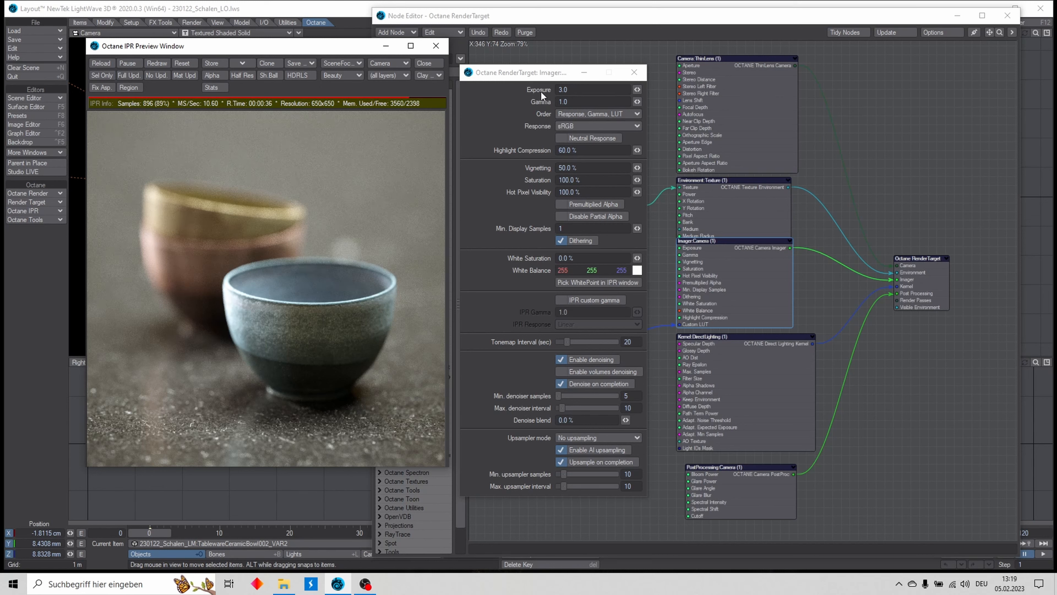
left_click_drag(546, 75, 559, 84)
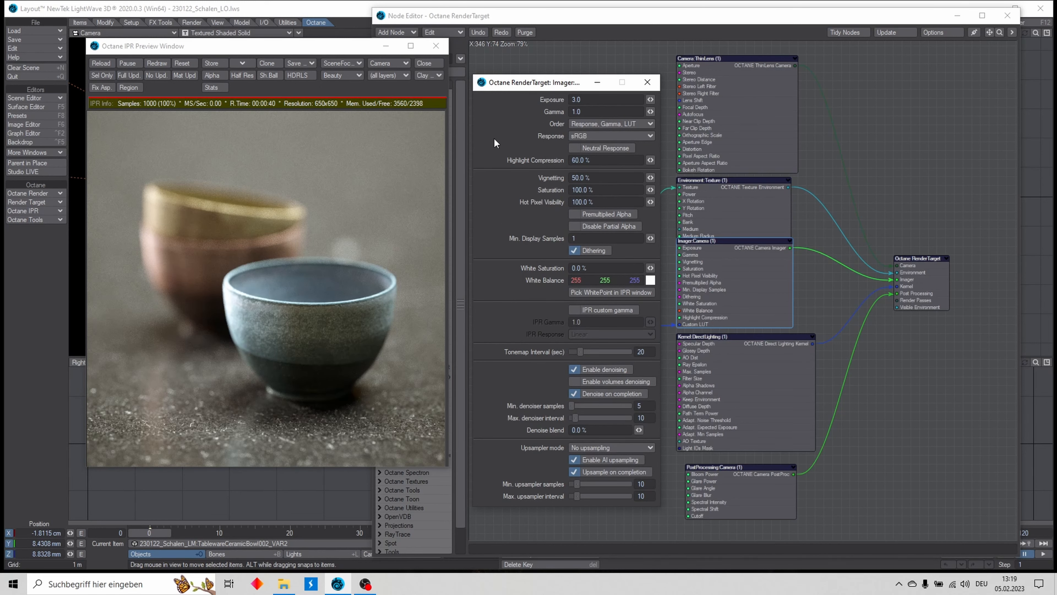
left_click(647, 82)
Enable Adaptive Sampling in the Kernel DirectLighting node's settings and look at the GI Type options before closing them
double_click(716, 337)
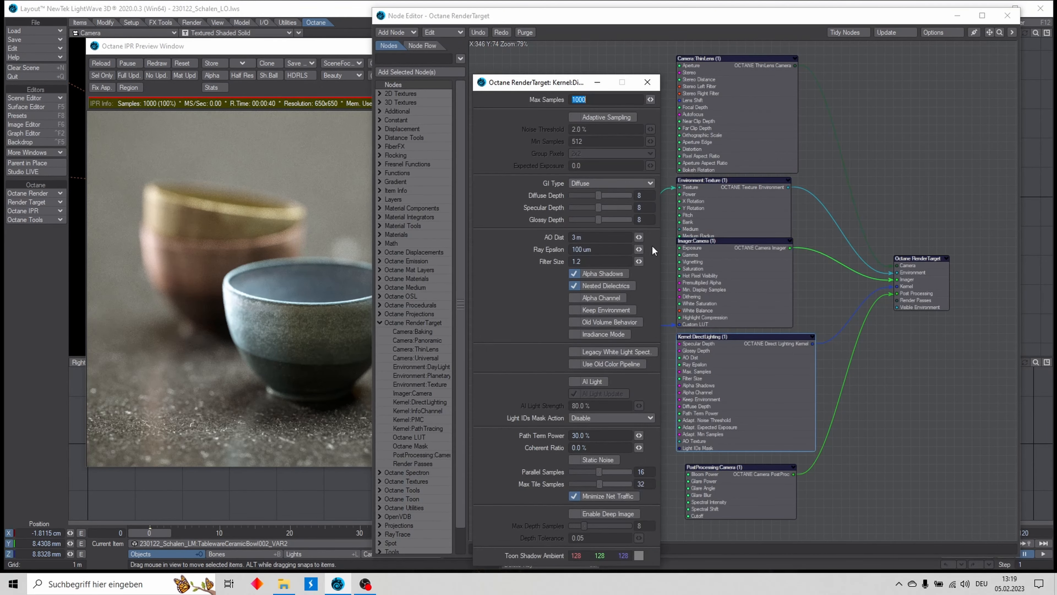
left_click_drag(535, 85, 539, 67)
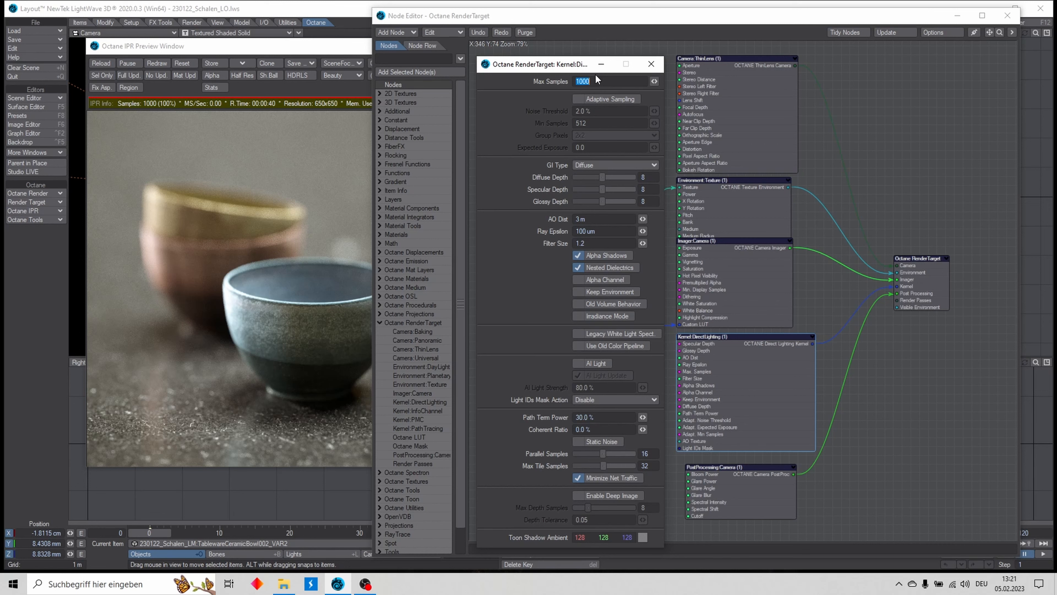
left_click(578, 100)
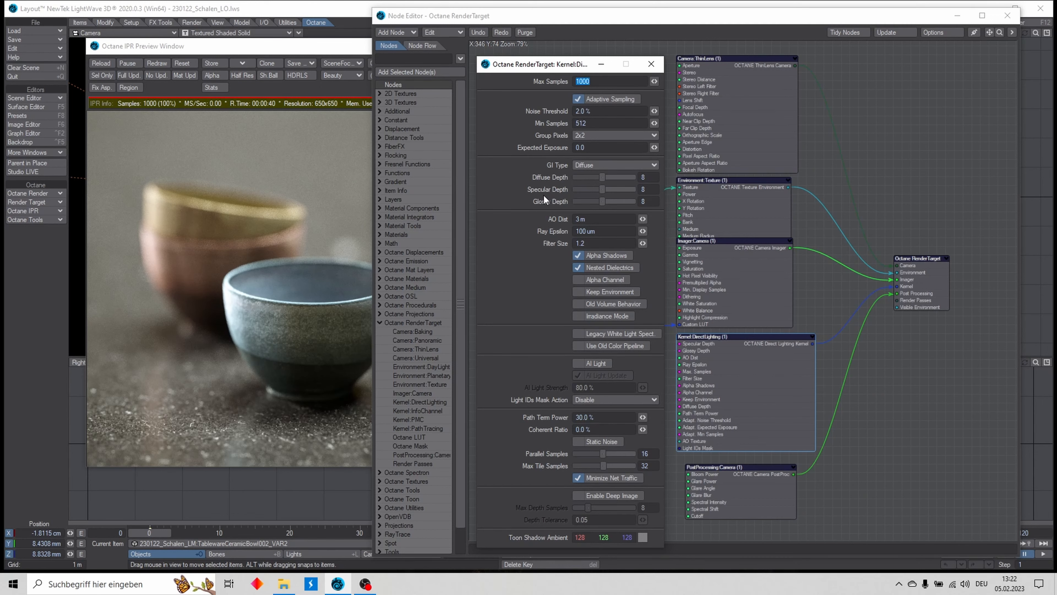
left_click(592, 166)
left_click(576, 167)
left_click(651, 64)
Open the PostProcessing Camera node's settings and set the glare power to 20
double_click(732, 467)
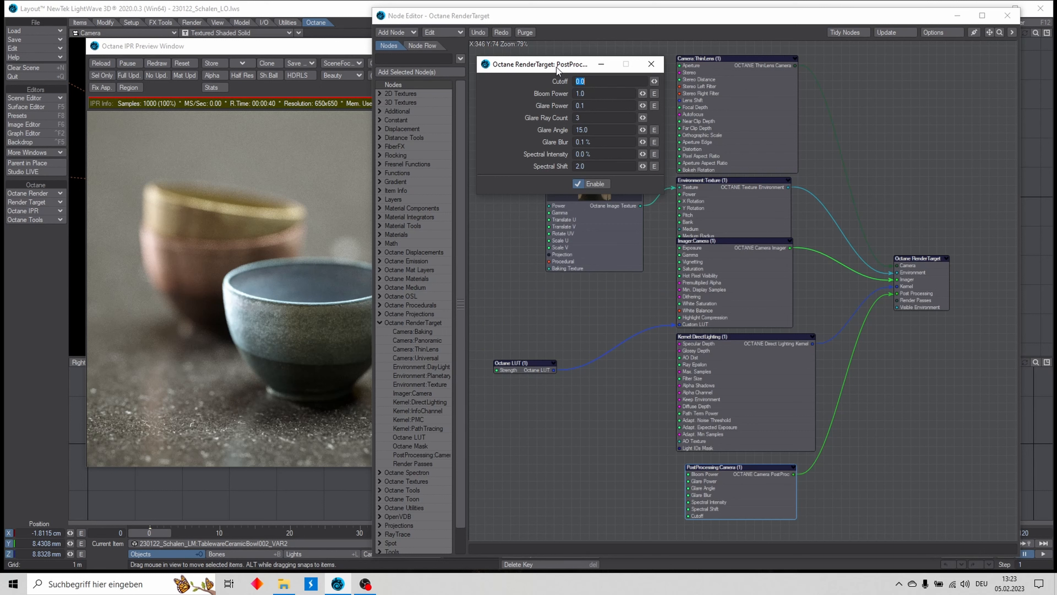
left_click(603, 107)
type("20")
key("Tab")
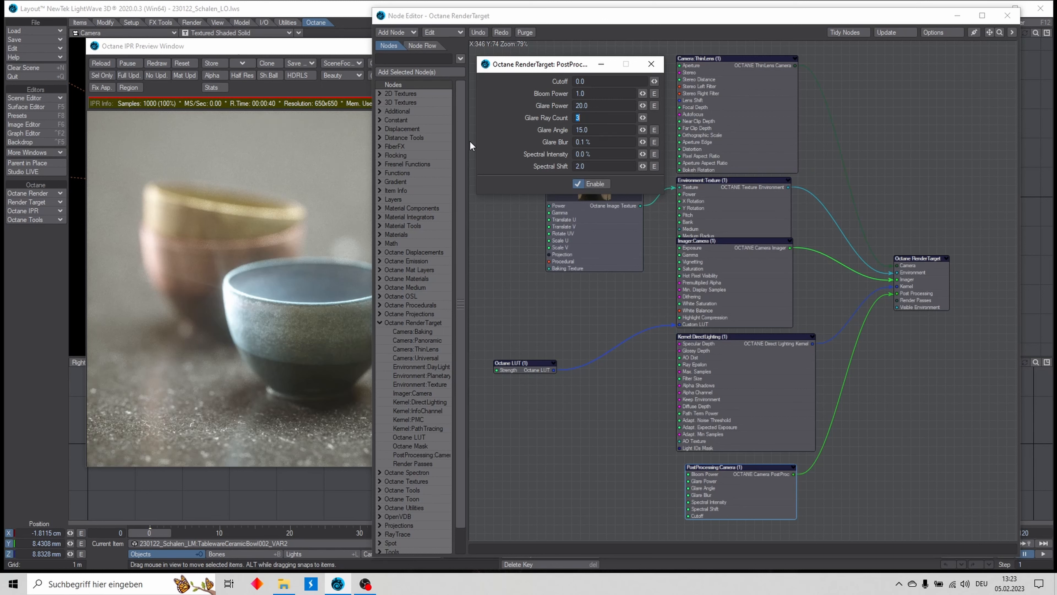
Set the glare power of the PostProcessing Camera node to 1 and close its settings
left_click(597, 105)
type("1")
key("Tab")
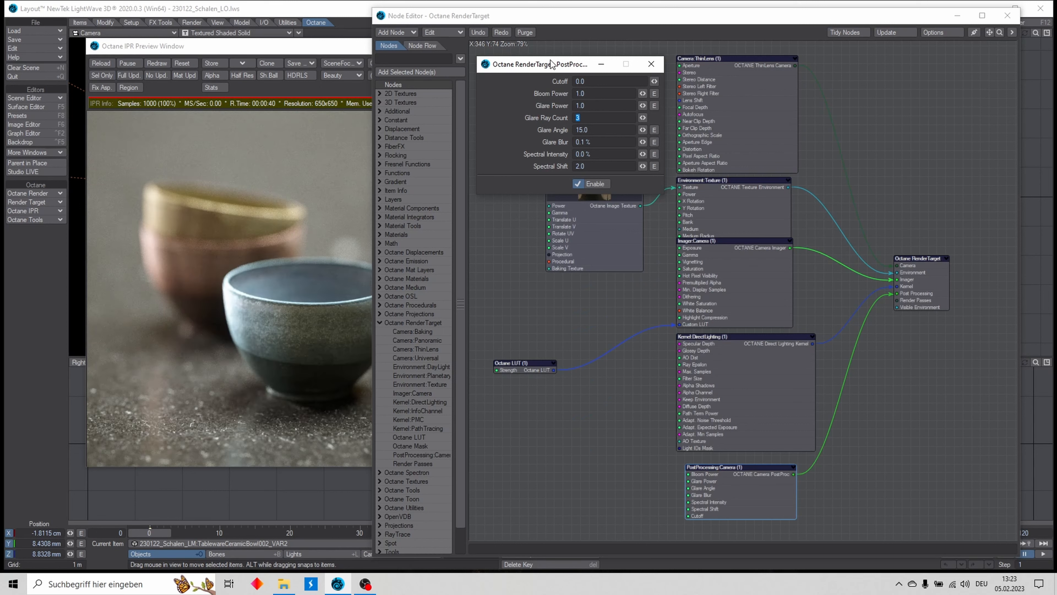
left_click_drag(548, 71, 648, 81)
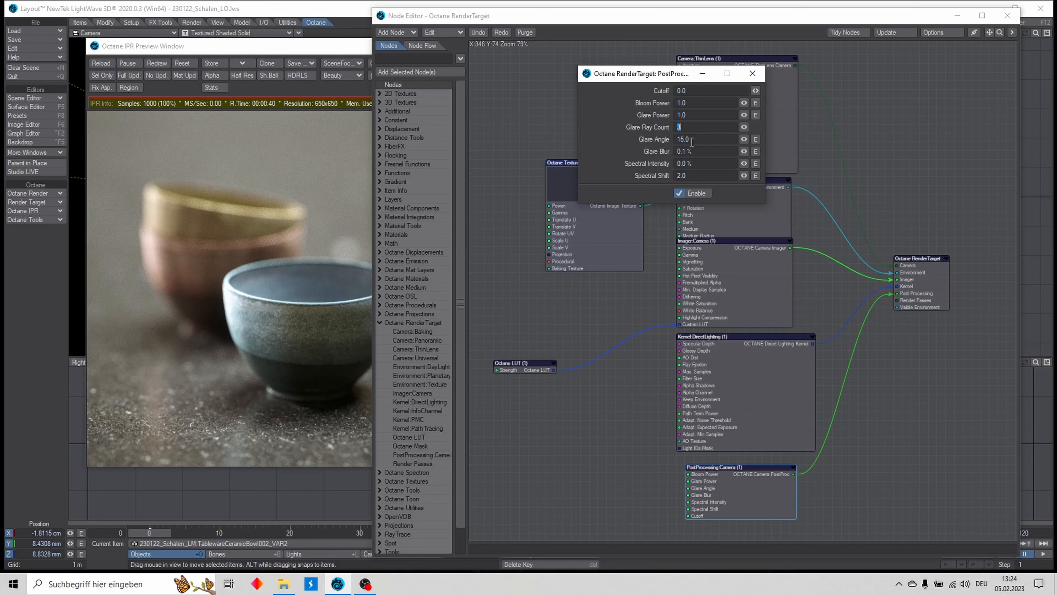
left_click(752, 74)
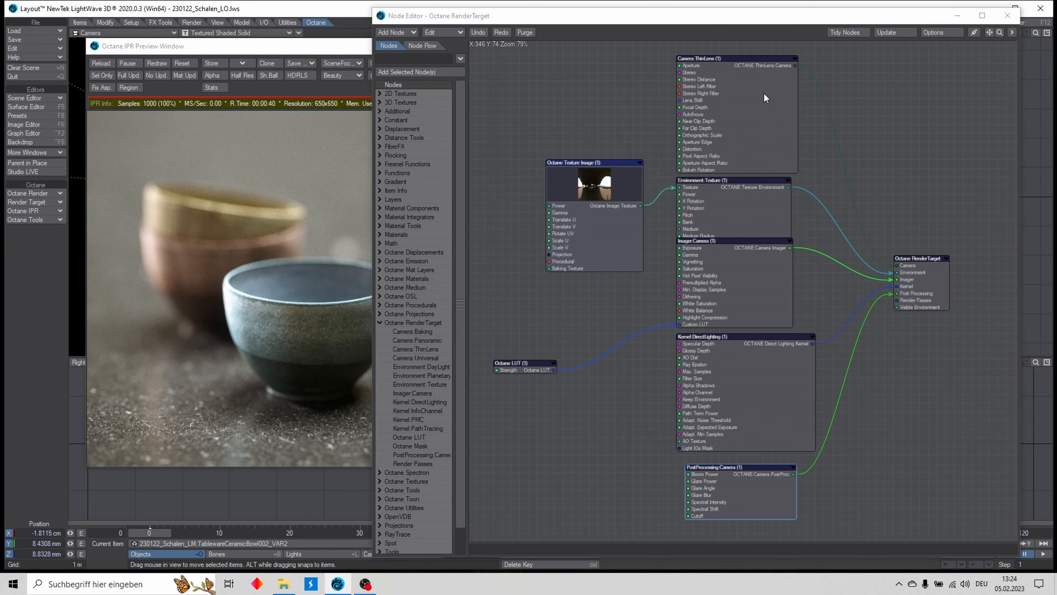
Review the IPR preview and go through the Camera ThinLens, Imager Camera, Kernel DirectLighting and PostProcessing Camera nodes
left_click(308, 46)
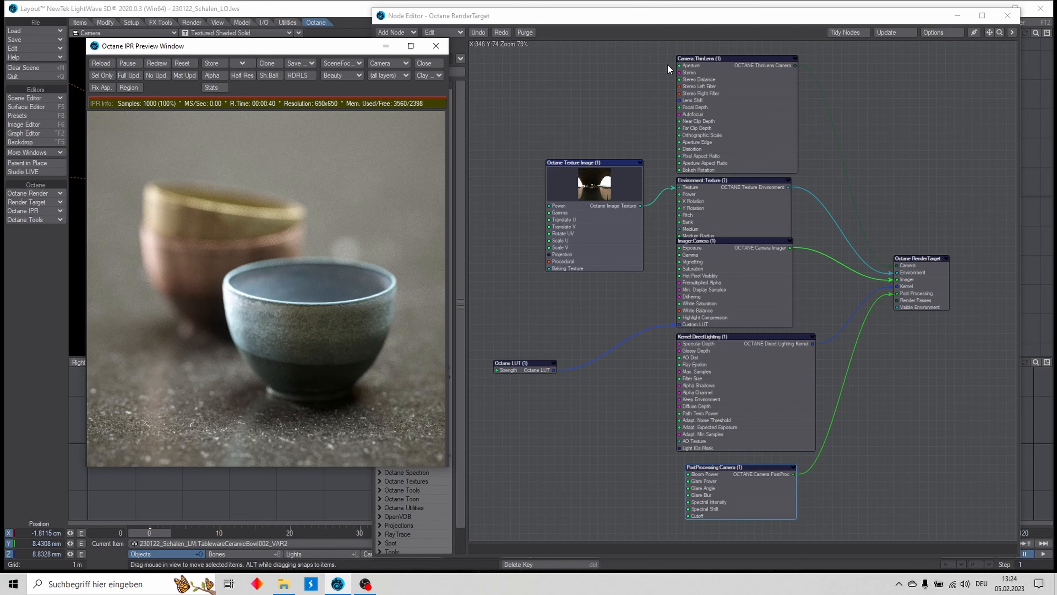
left_click(714, 58)
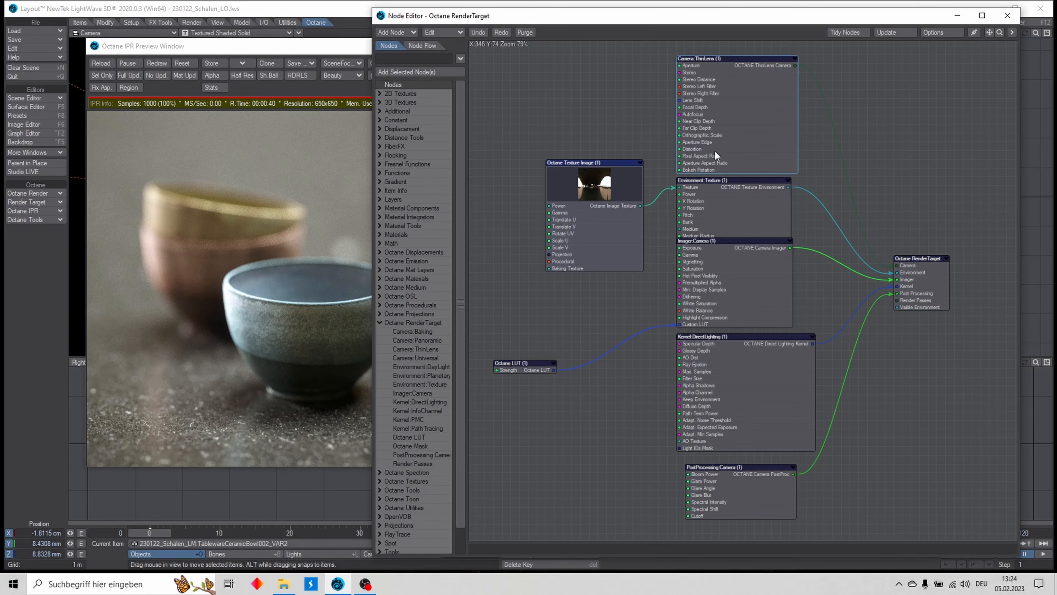
left_click(707, 240)
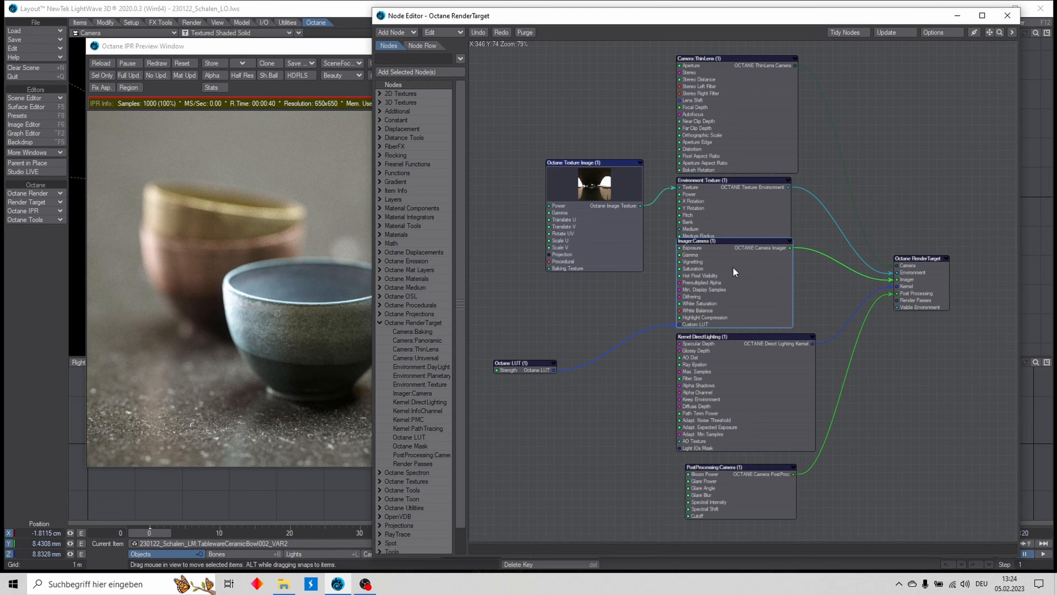
left_click(708, 336)
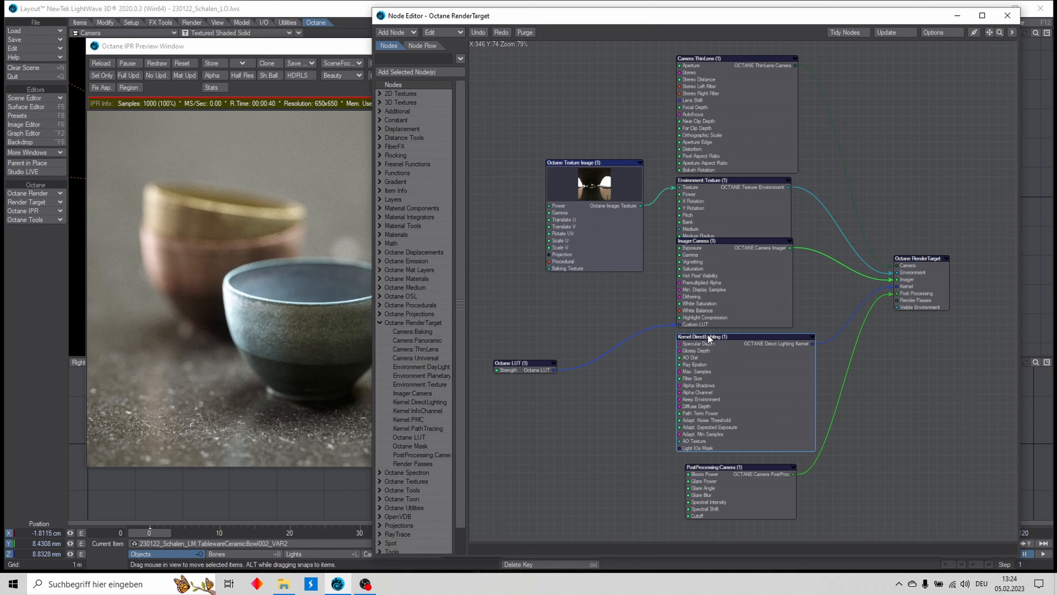
left_click(730, 469)
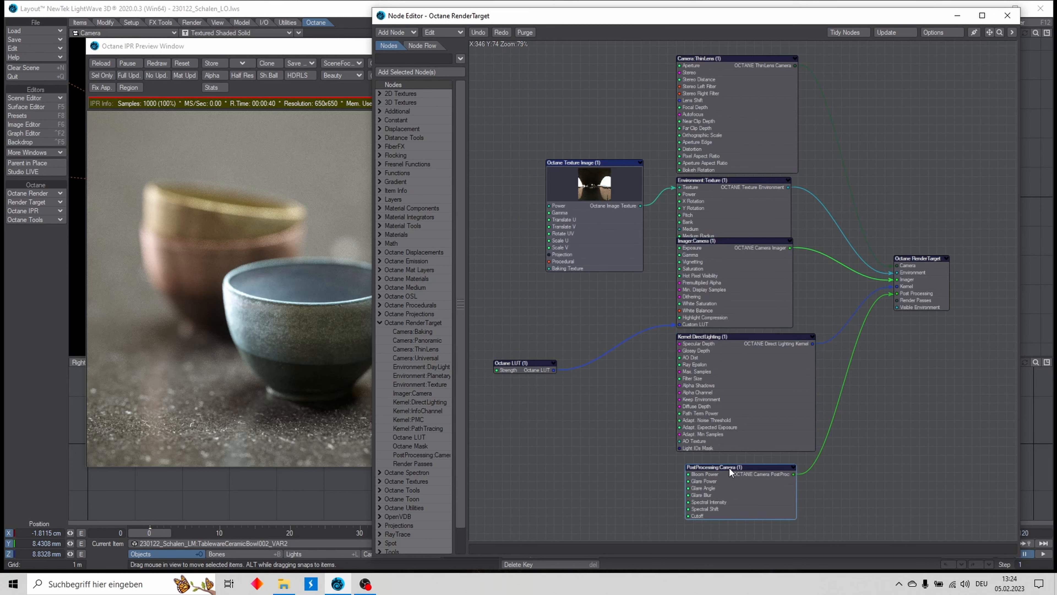